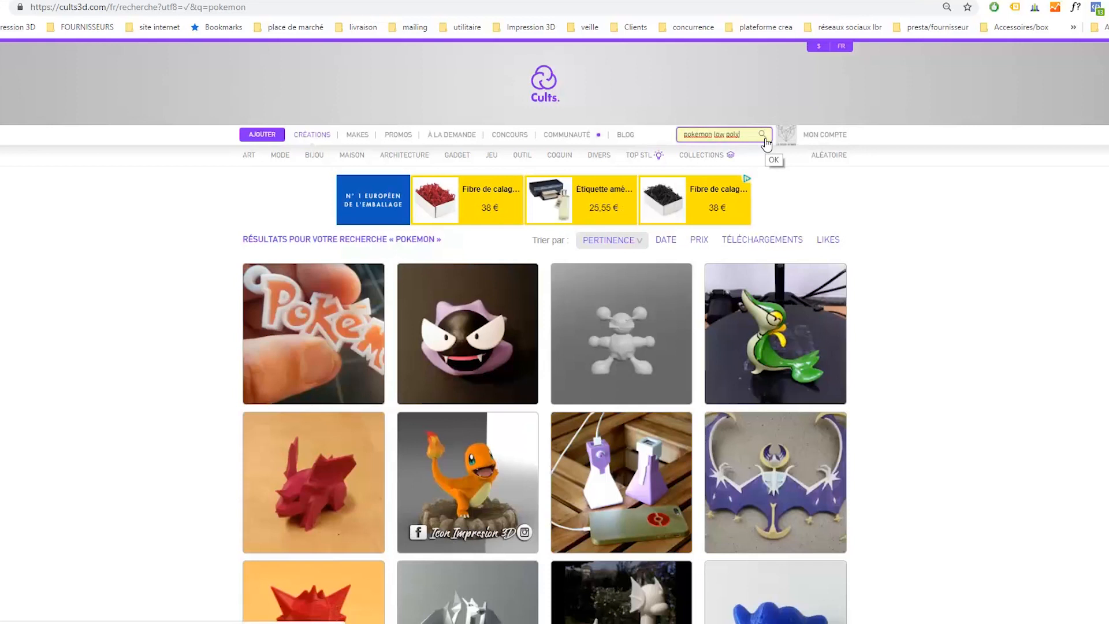
Search the 3D model site for "pokemon low poly" and open the page of the light green low-poly Bulbasaur model.
click(762, 136)
scroll(918, 302, down, 4)
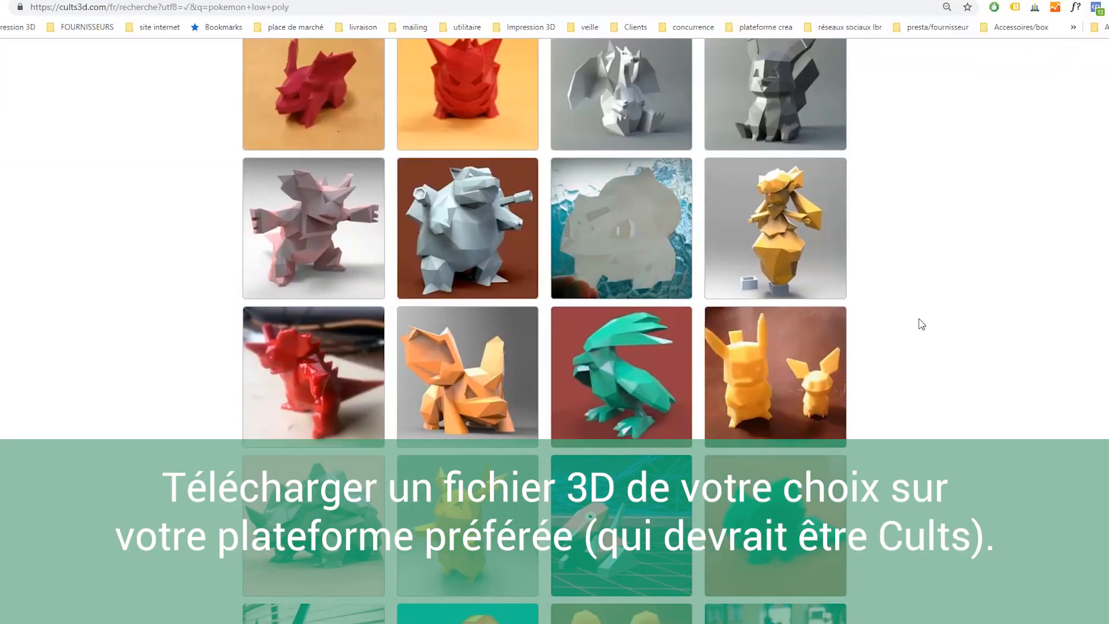
scroll(921, 323, down, 4)
scroll(921, 323, down, 4)
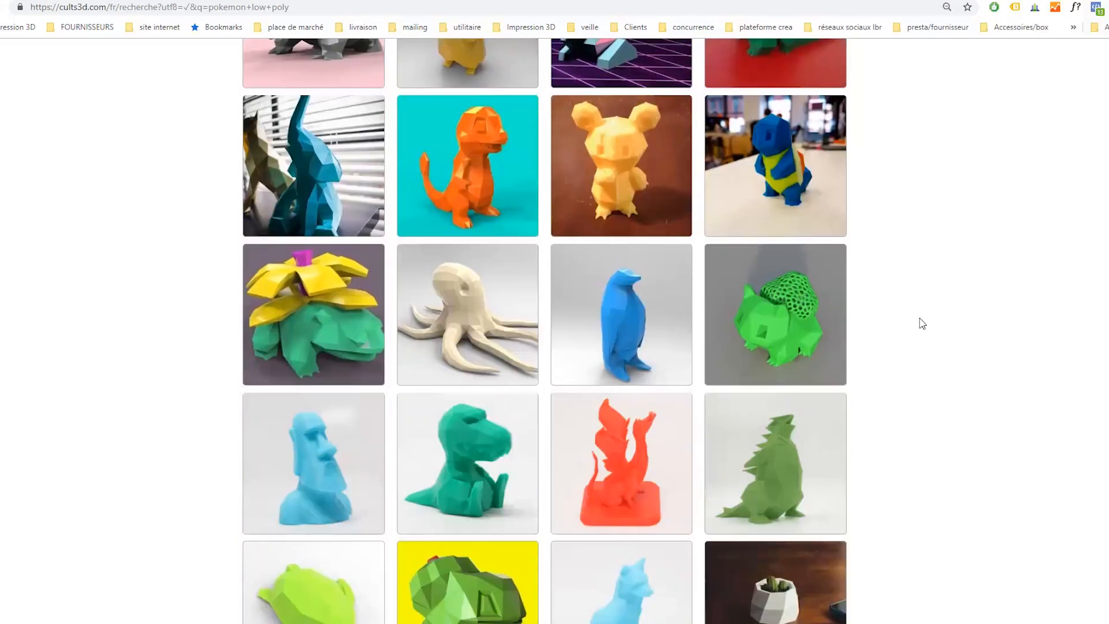
scroll(922, 323, down, 3)
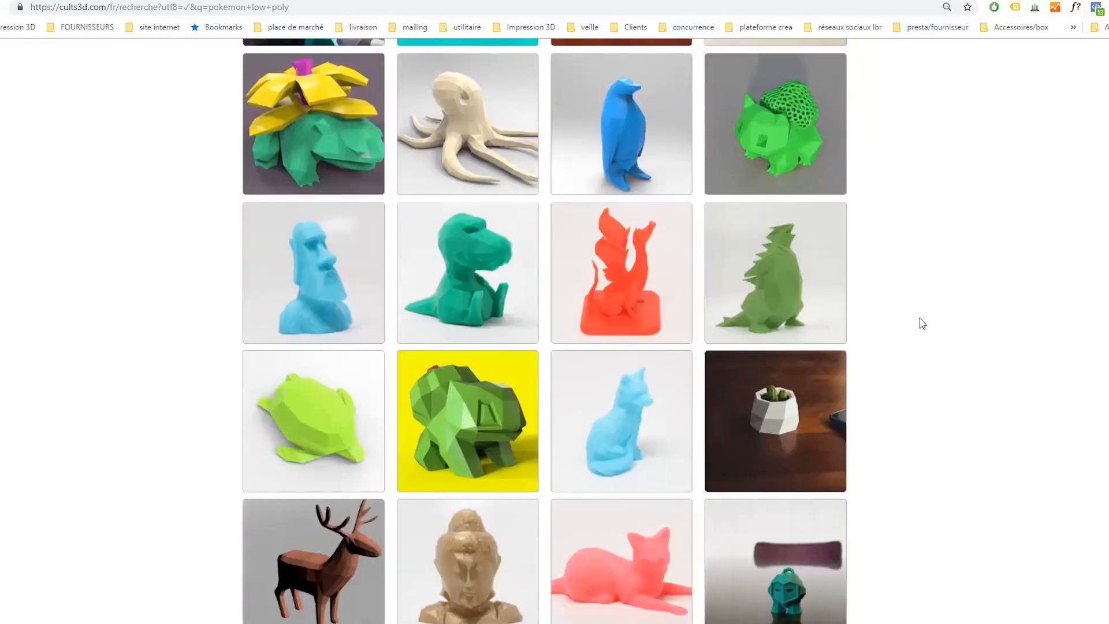
scroll(922, 322, down, 4)
scroll(922, 322, down, 3)
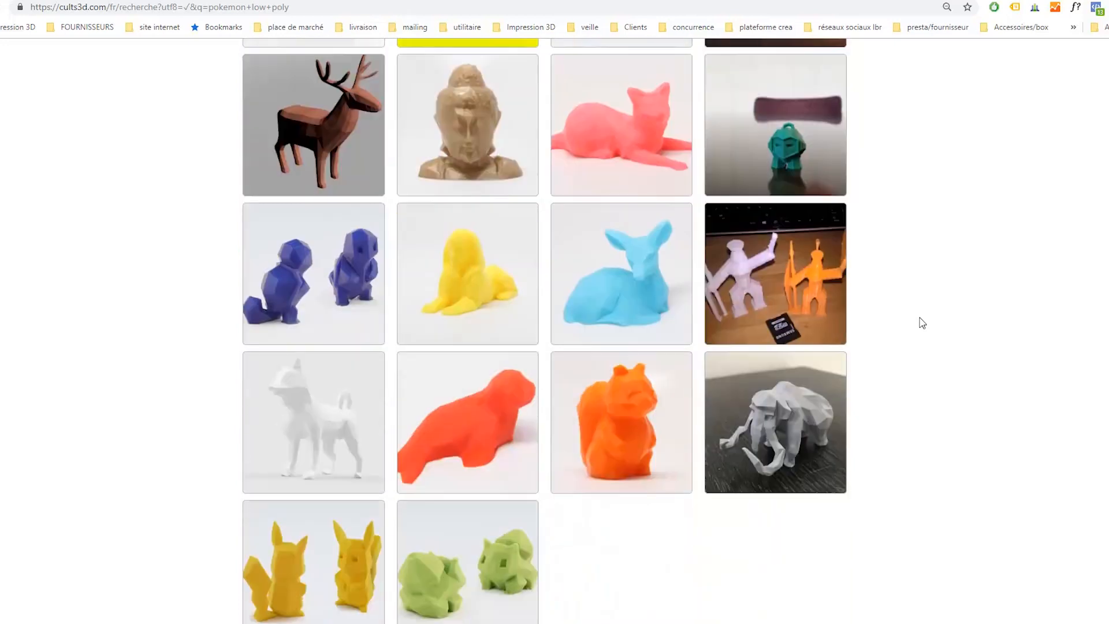
click(482, 603)
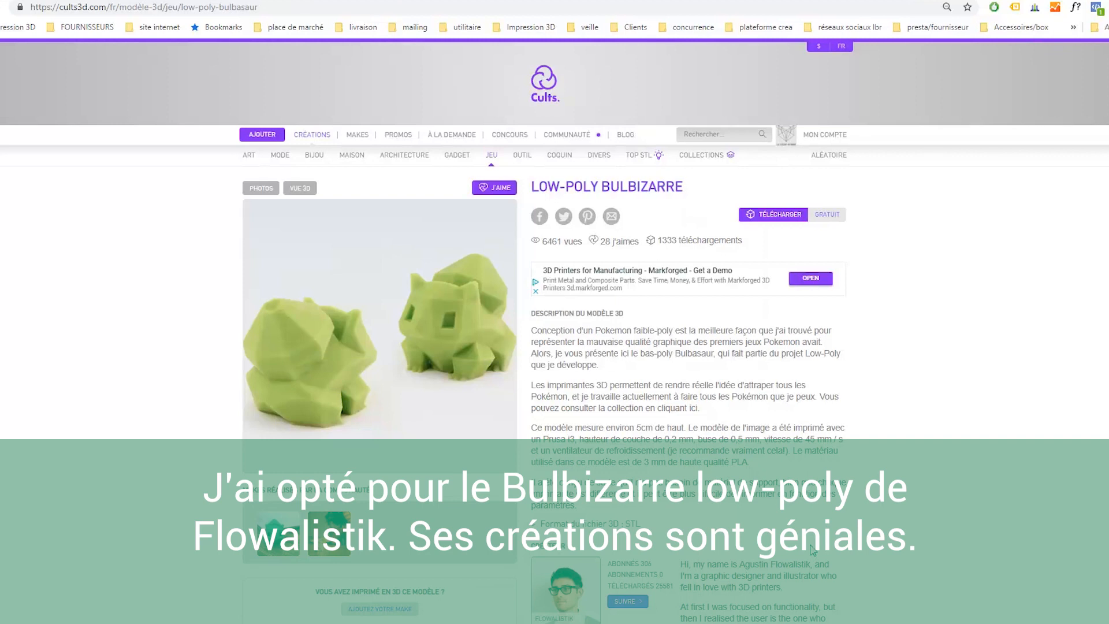
Look at the Bulbasaur model's description and its creator's profile, and return to the model page.
scroll(753, 473, down, 3)
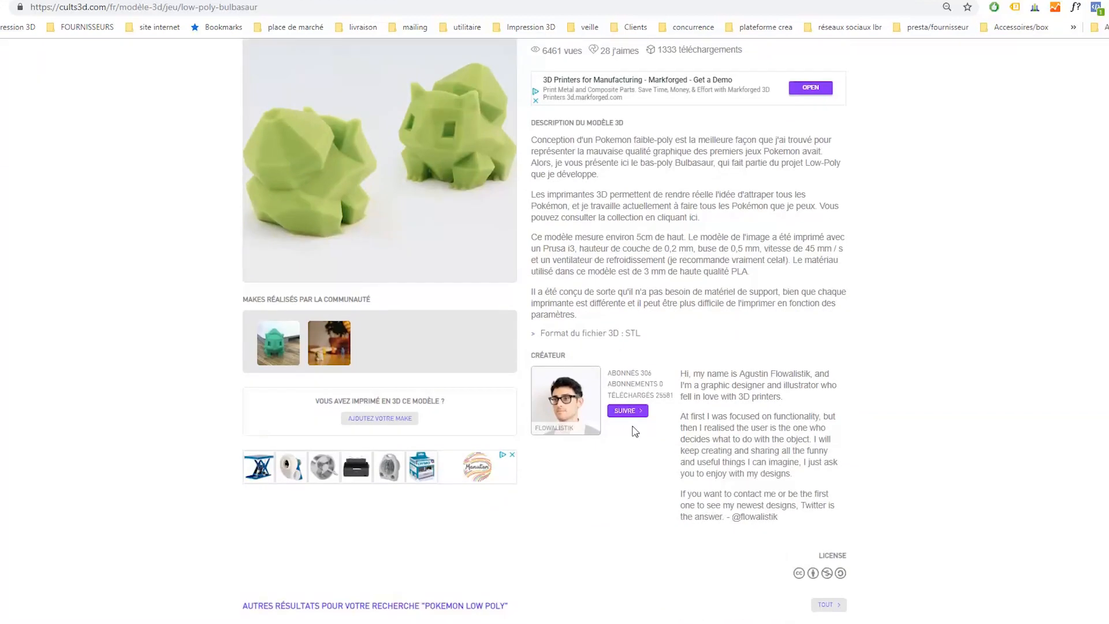
click(569, 392)
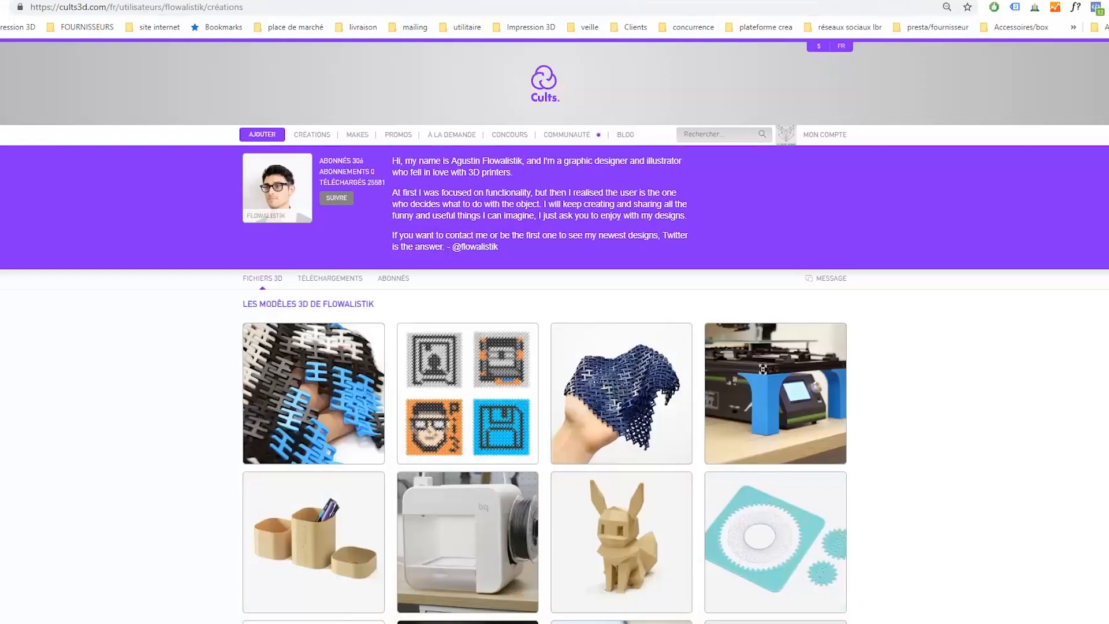
key(alt+Left)
Download the low-poly Bulbasaur archive and close the archive window with its licence reminder.
scroll(698, 218, up, 2)
click(763, 152)
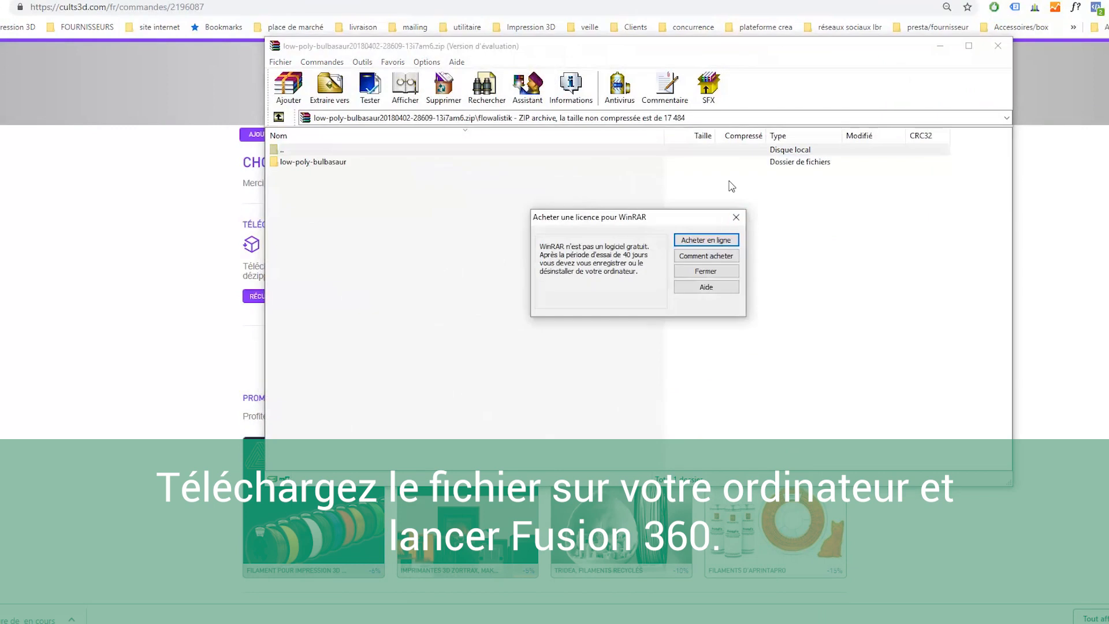
click(653, 286)
click(990, 49)
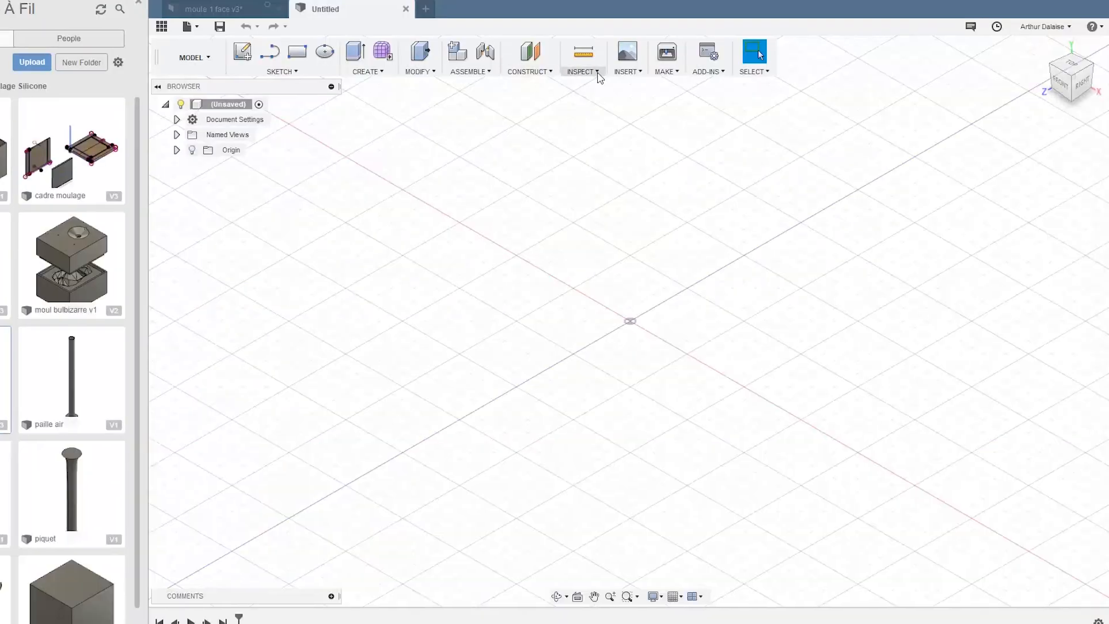
Insert the mesh file bulbasaur_starter_1gen_flowalistik.STL from the Bureau folder into the untitled Fusion 360 design.
click(628, 71)
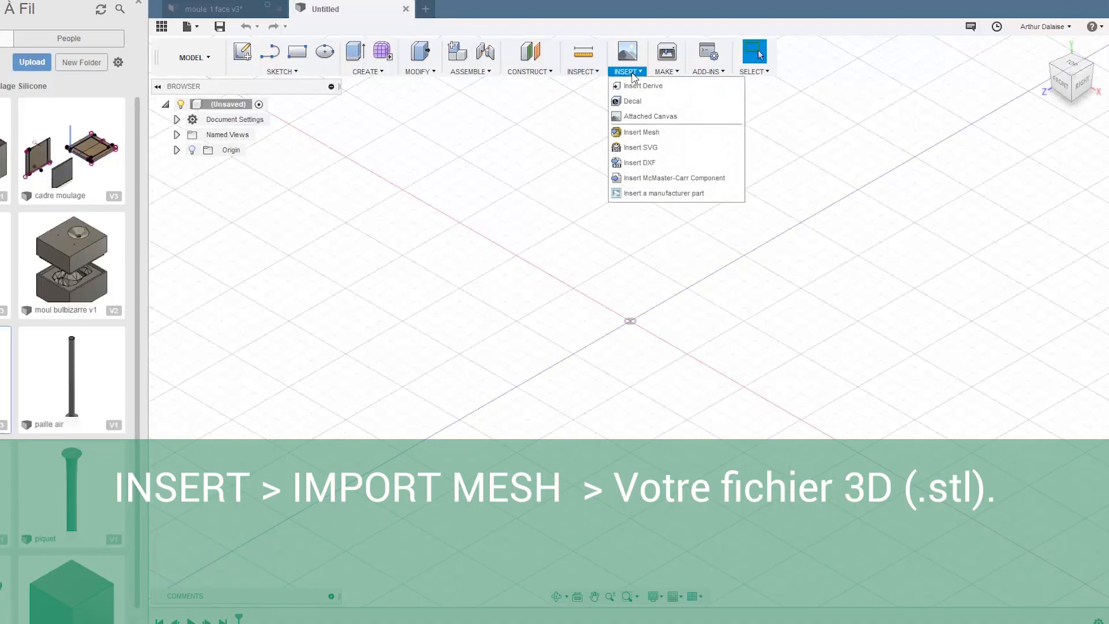
click(648, 135)
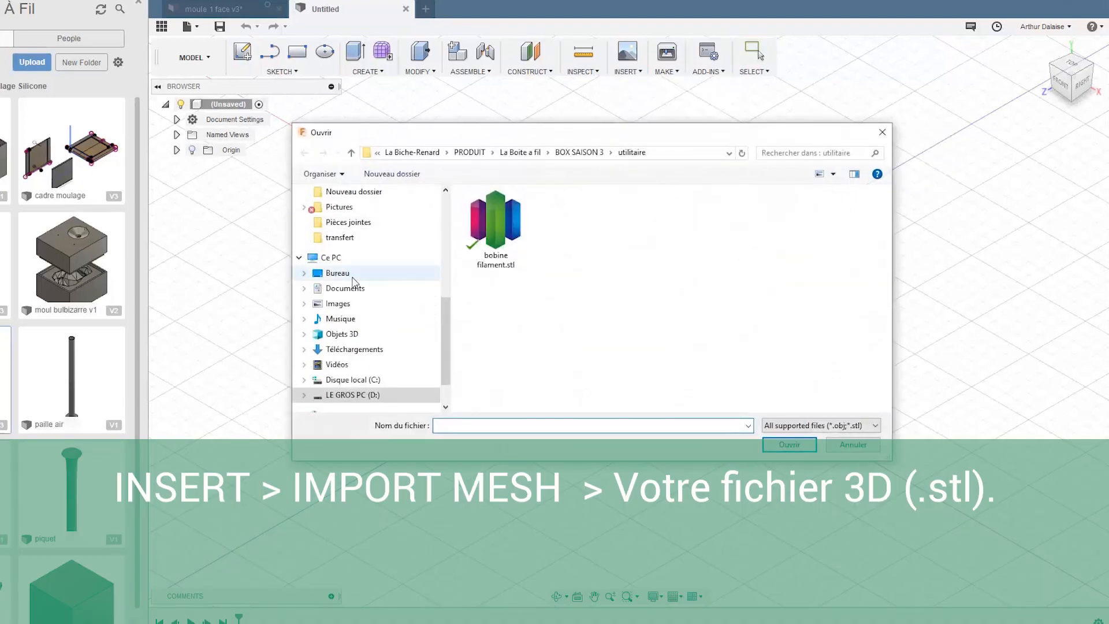
click(376, 279)
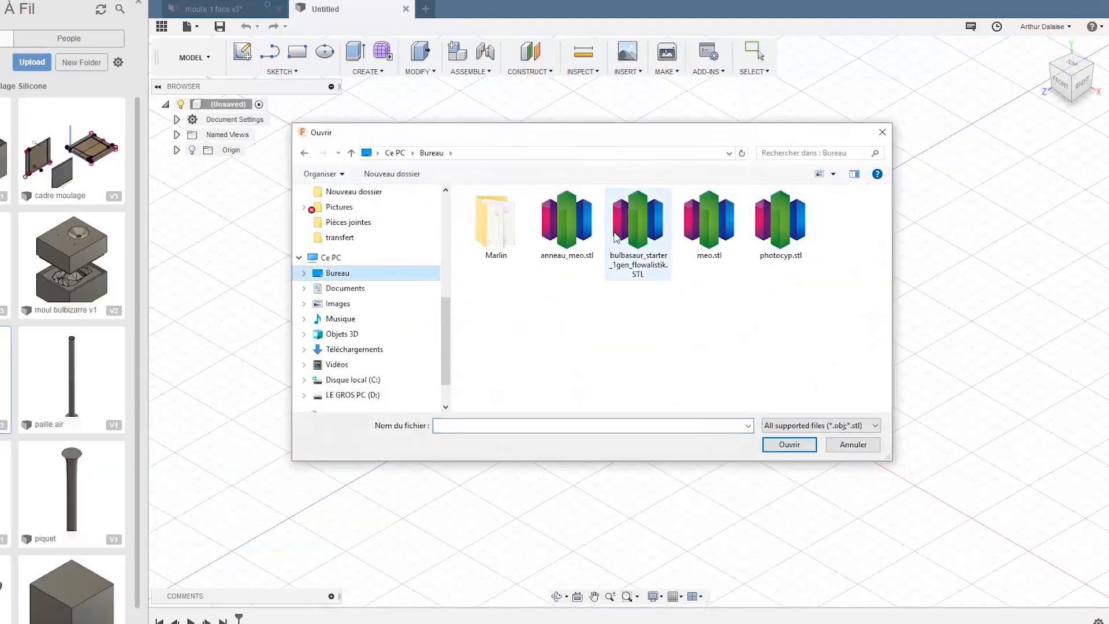
click(629, 238)
click(792, 448)
Rotate the inserted mesh by -90 degrees in the right view so the figure stands upright, and accept the insertion.
shift+middle_drag(827, 414, 824, 297)
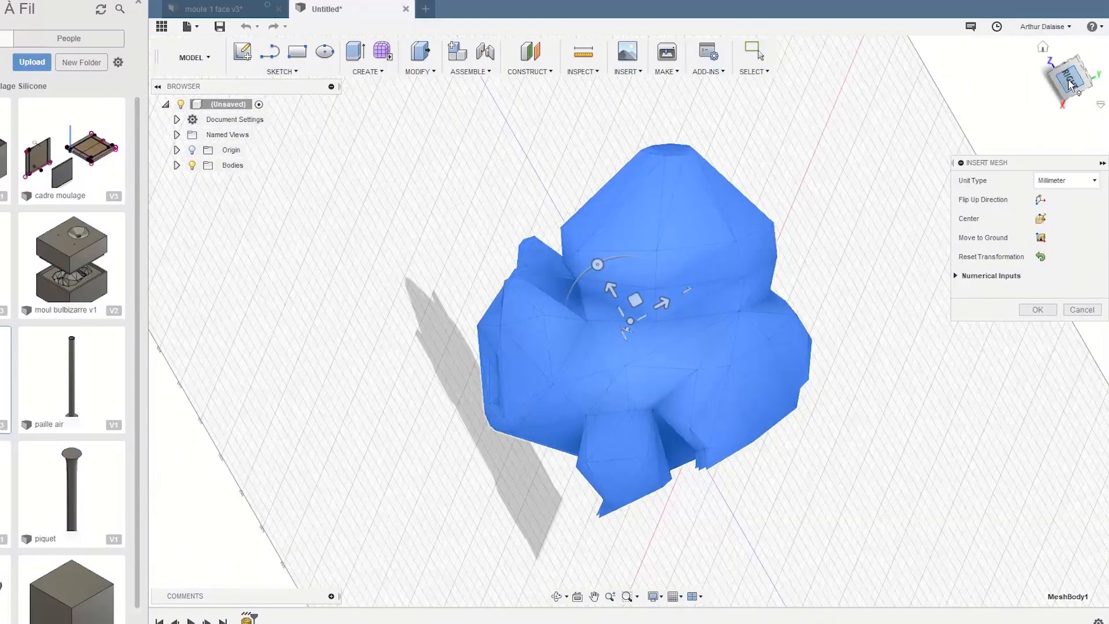
click(1070, 84)
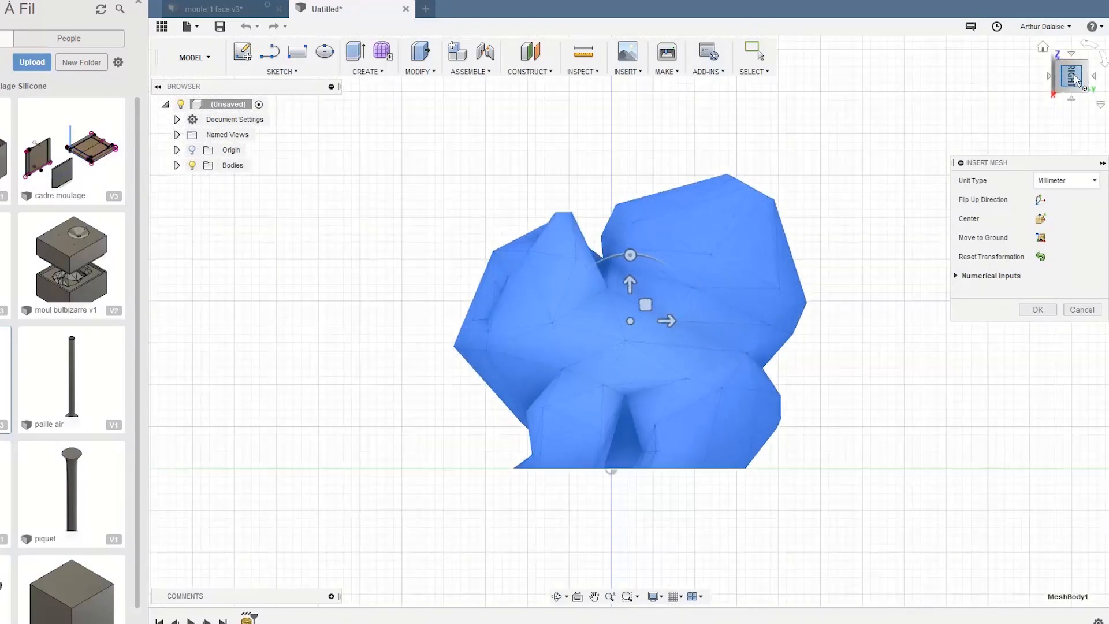
click(1089, 46)
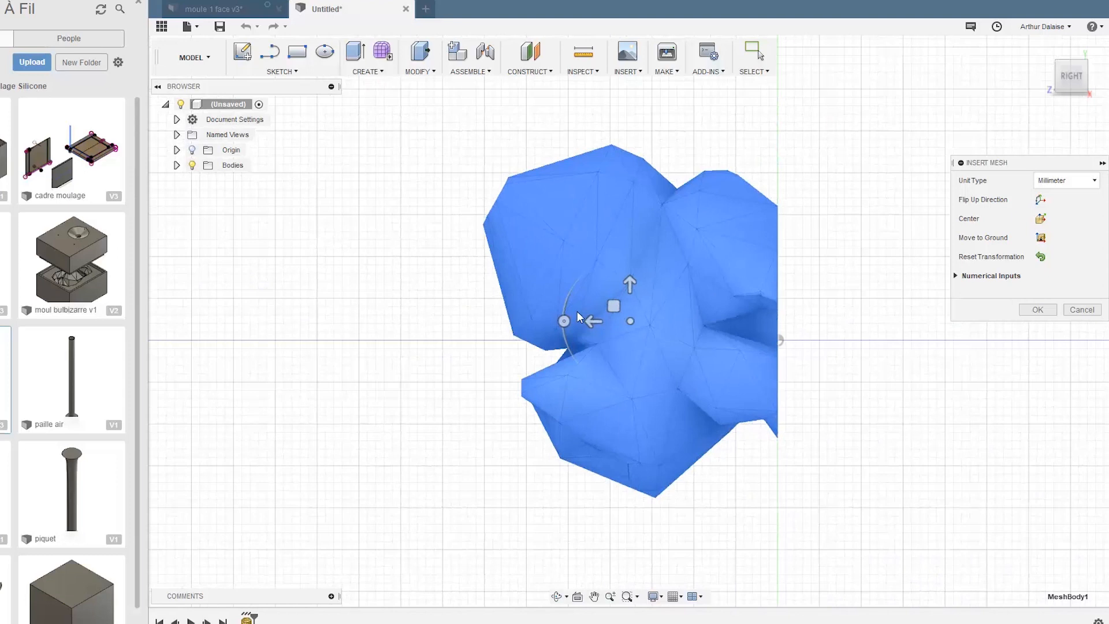
drag(565, 320, 623, 246)
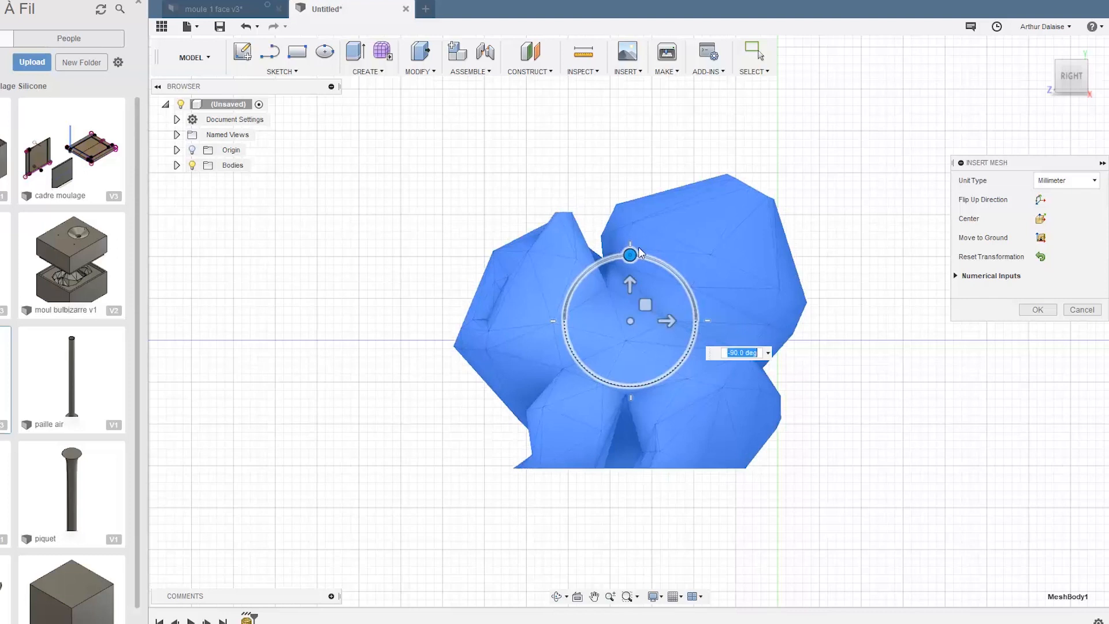
click(1037, 311)
Set the document to not capture design history and accept the removal of the timeline.
shift+middle_drag(873, 236, 882, 281)
scroll(882, 281, down, 4)
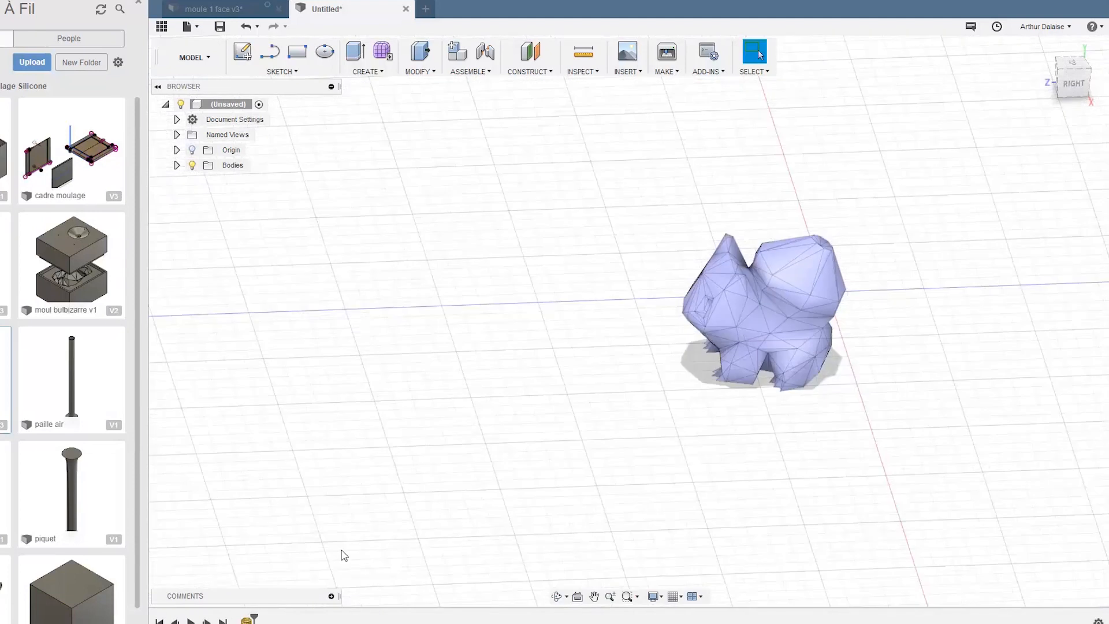
right_click(233, 122)
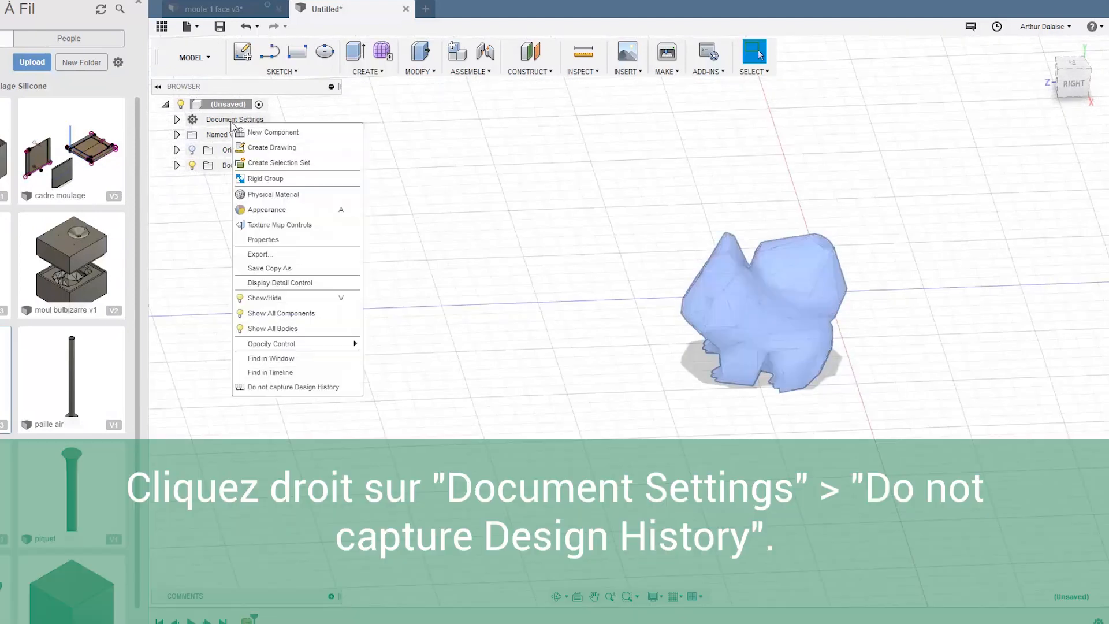
click(277, 386)
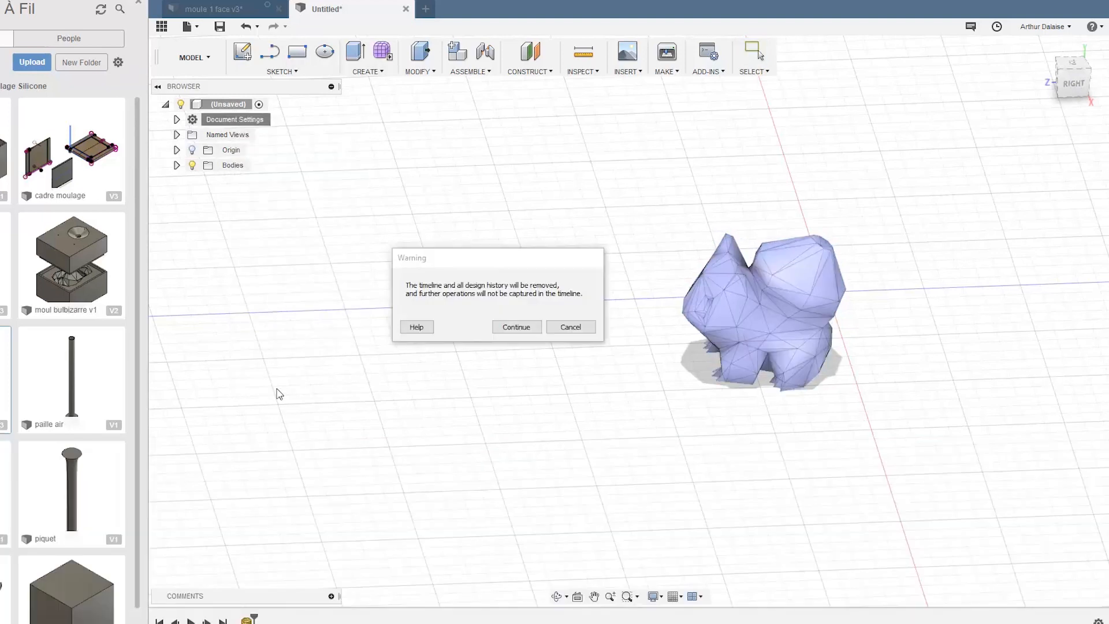
click(526, 328)
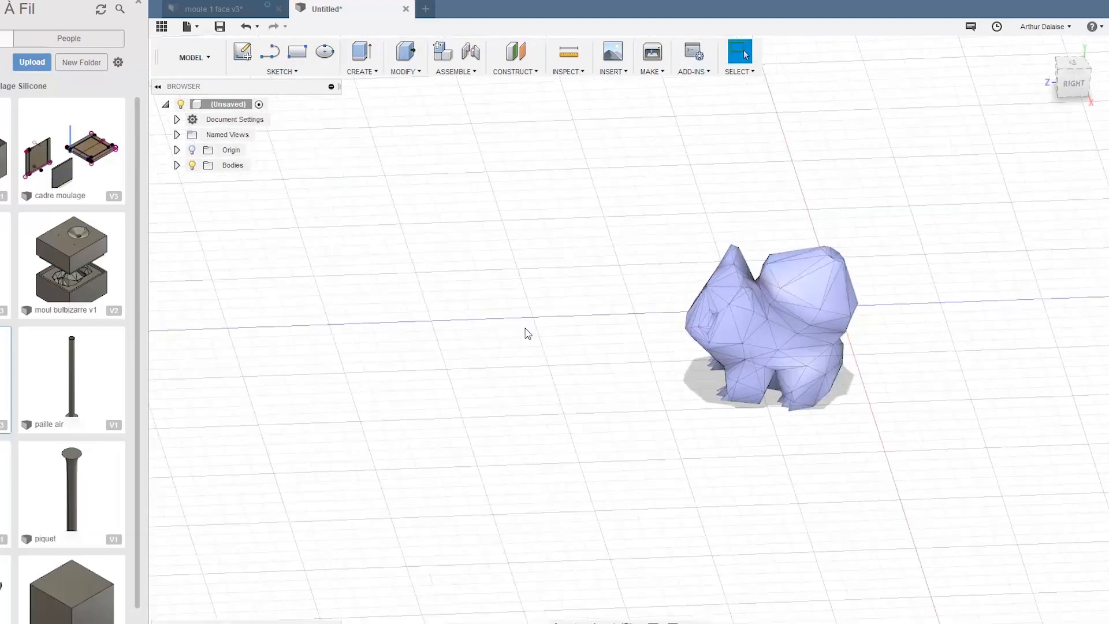
Convert the Bulbasaur mesh to a BRep with the New Body operation.
right_click(740, 329)
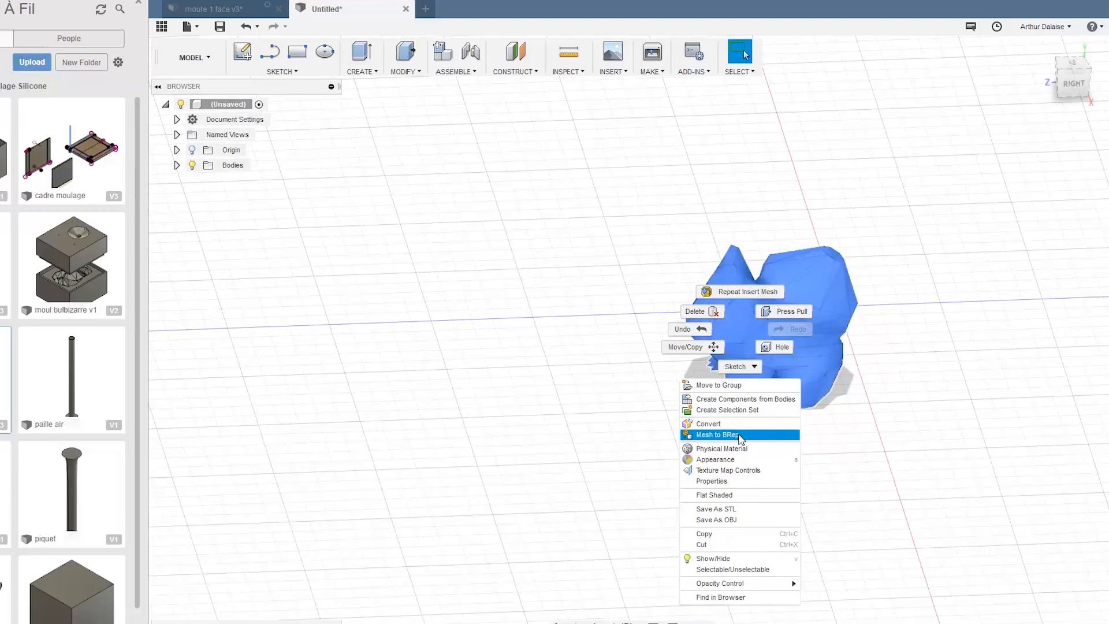
click(740, 436)
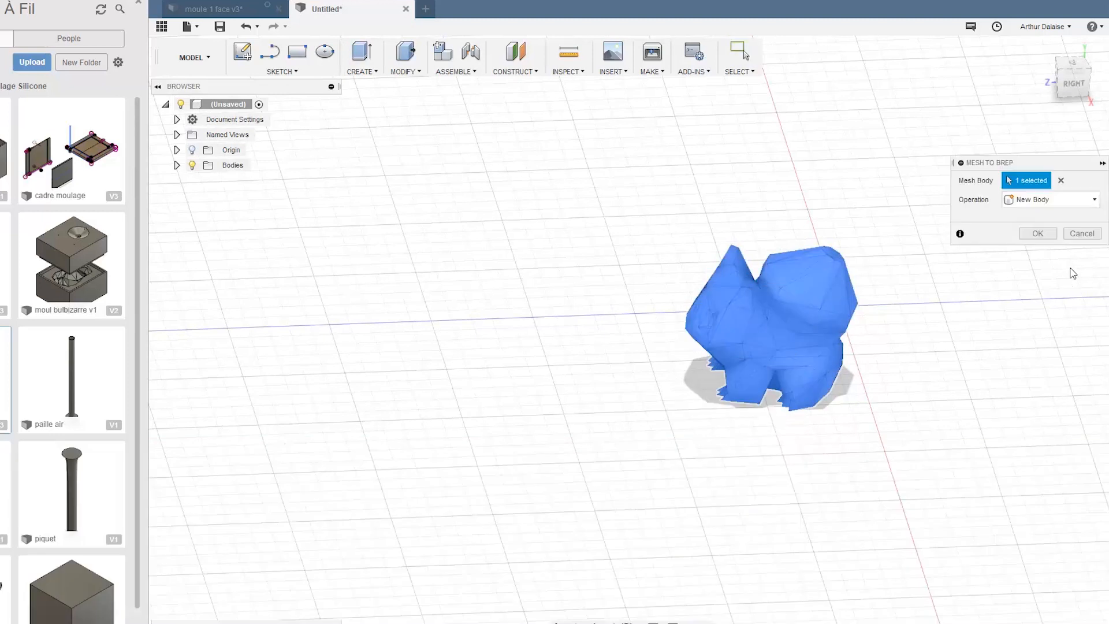
click(1051, 235)
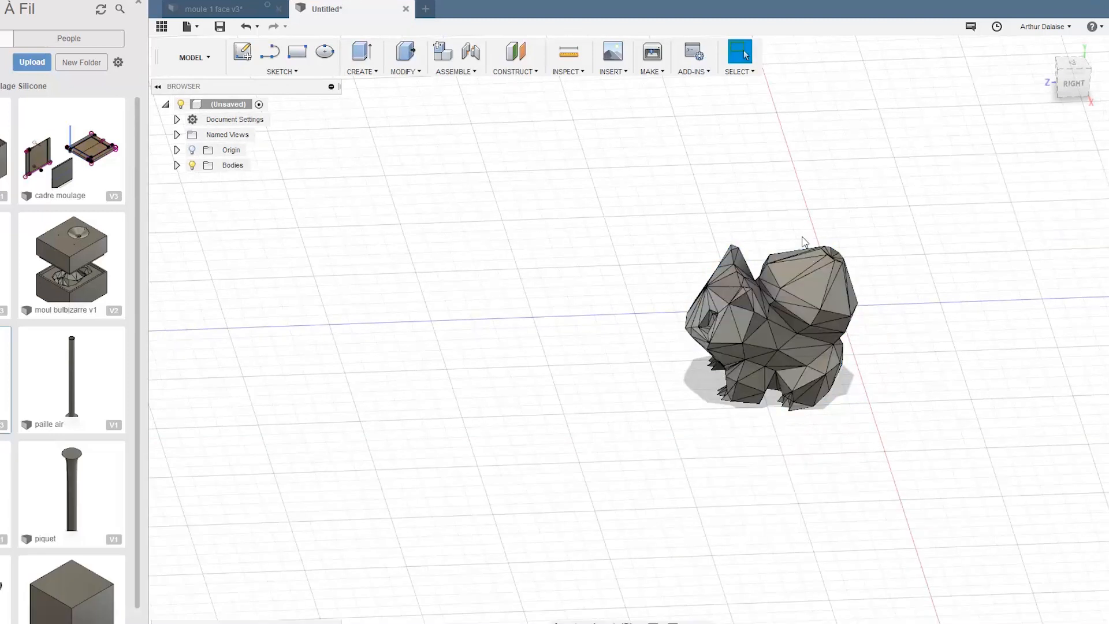
Turn design history capture back on for the document and check the contents of the Bodies folder.
right_click(221, 125)
click(304, 383)
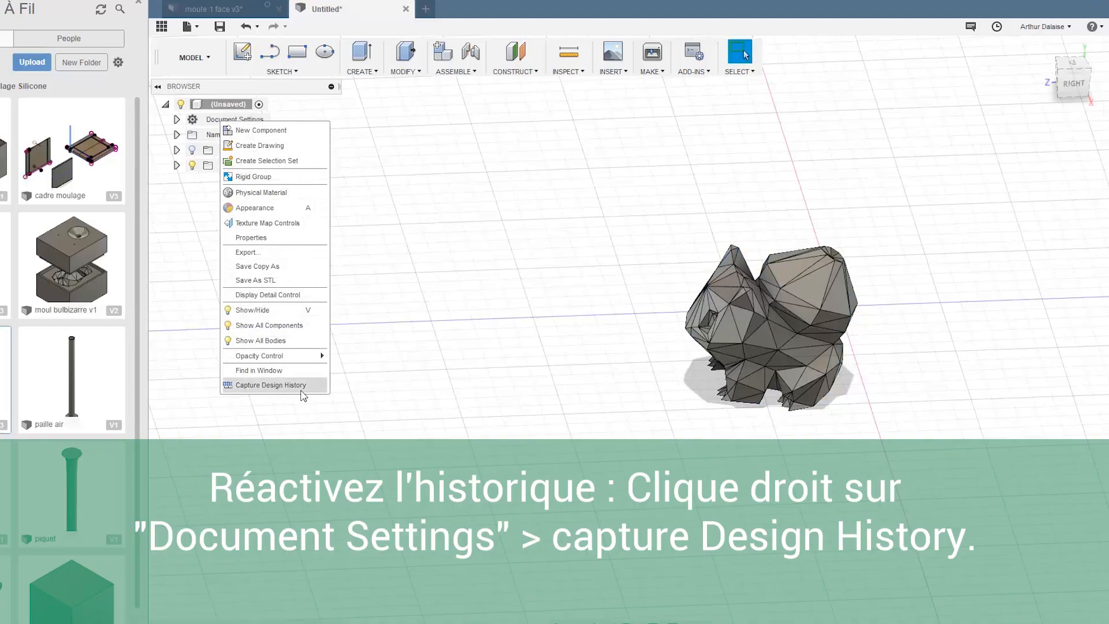
middle_drag(611, 285, 351, 274)
click(177, 165)
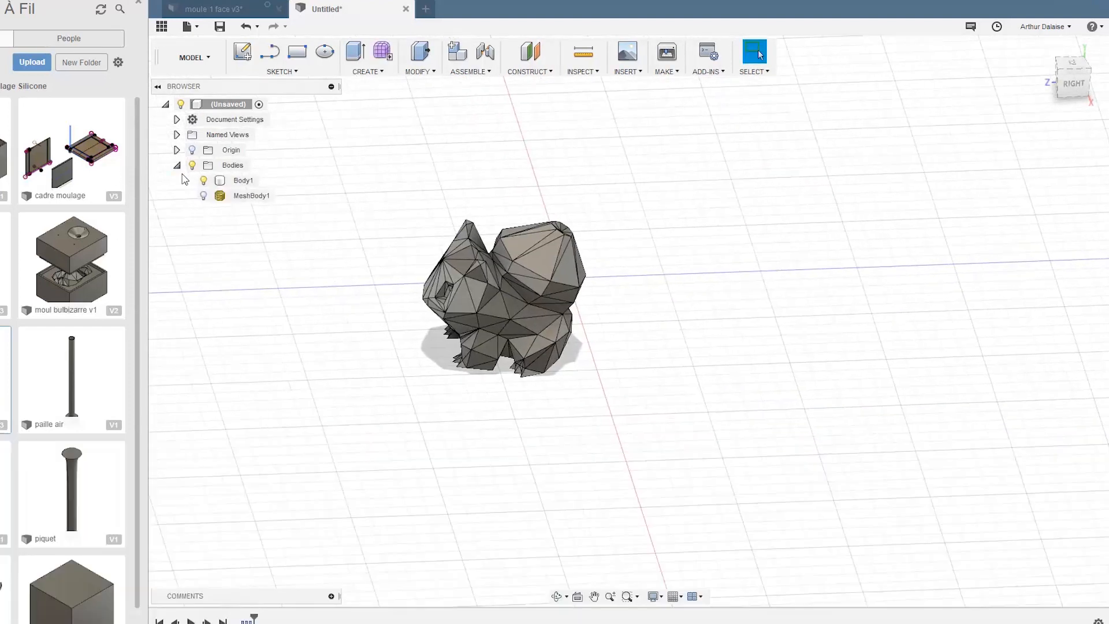
click(179, 165)
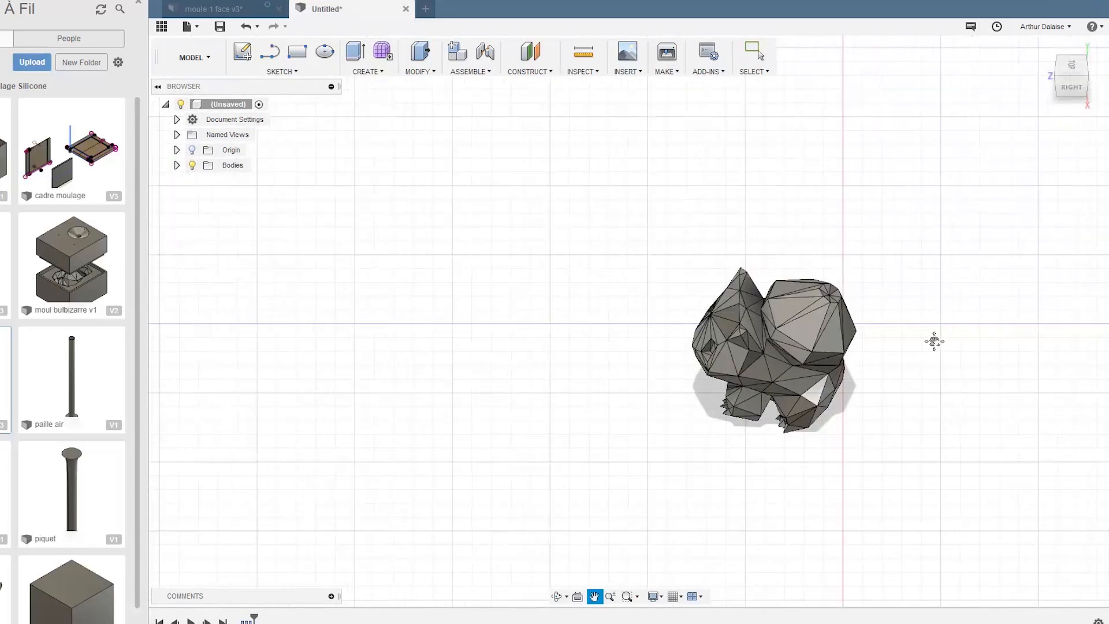
Create an offset construction plane from the flat face under the figure's feet.
middle_drag(933, 340, 664, 128)
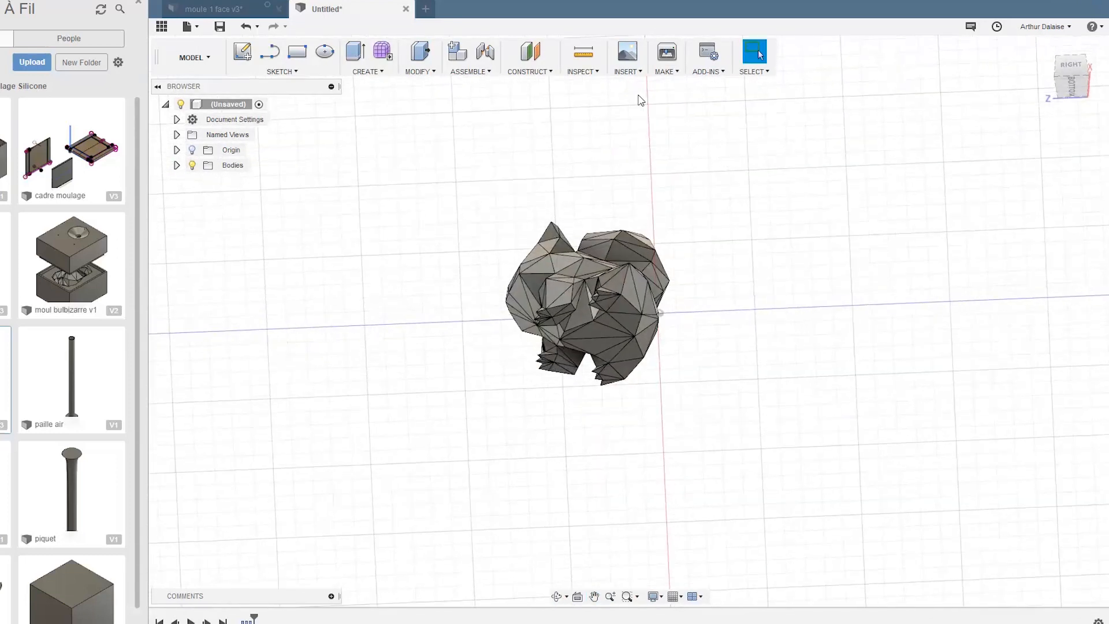
click(528, 73)
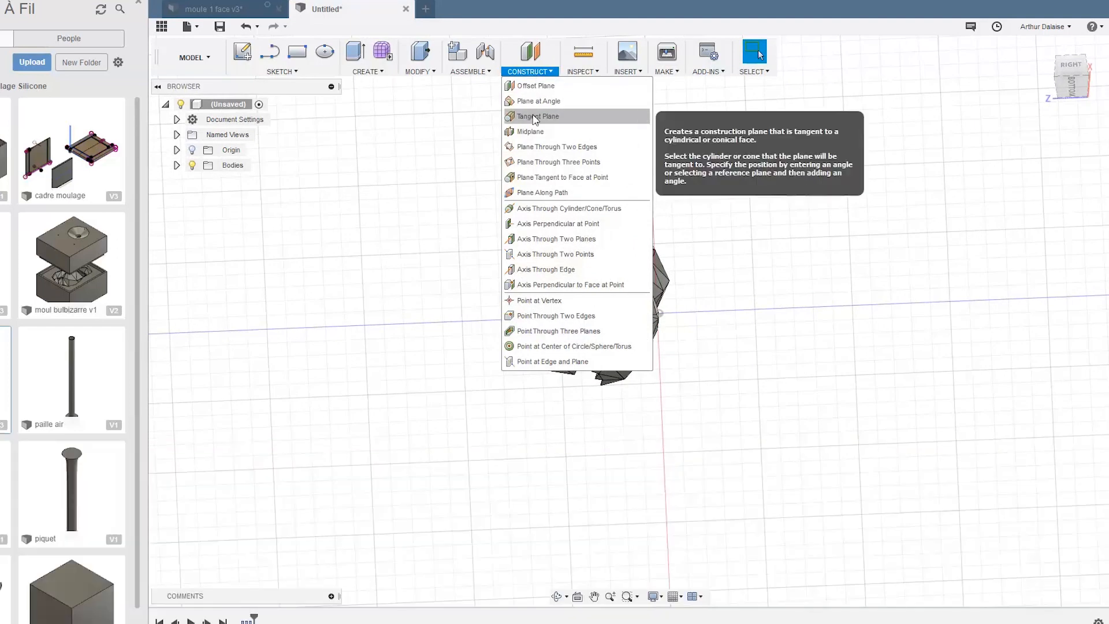
click(535, 87)
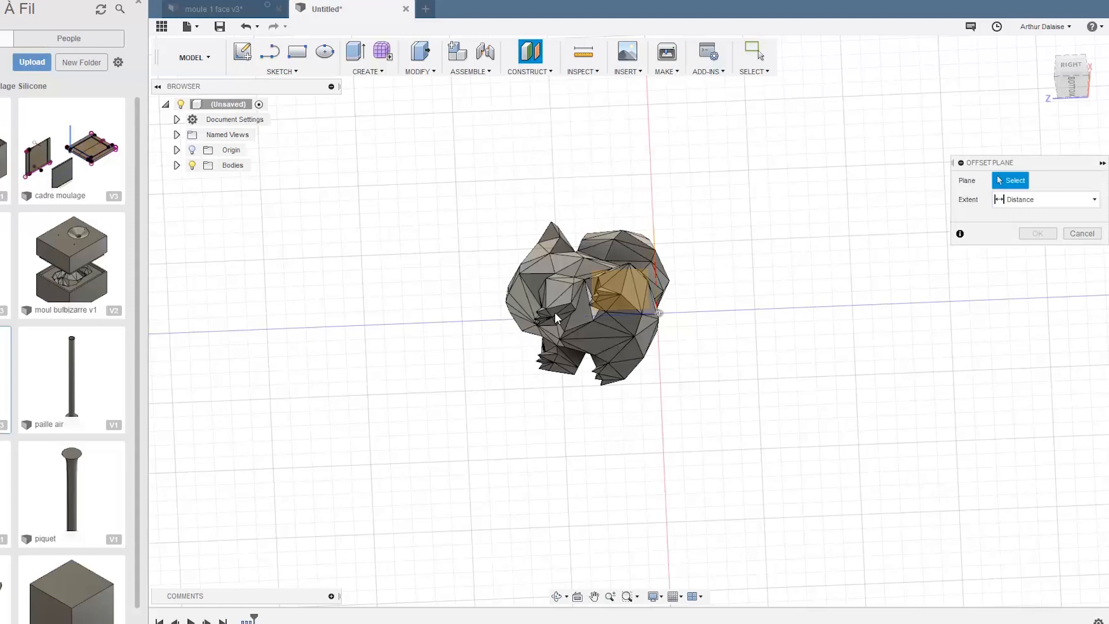
shift+middle_drag(706, 198, 607, 232)
shift+middle_drag(605, 271, 606, 237)
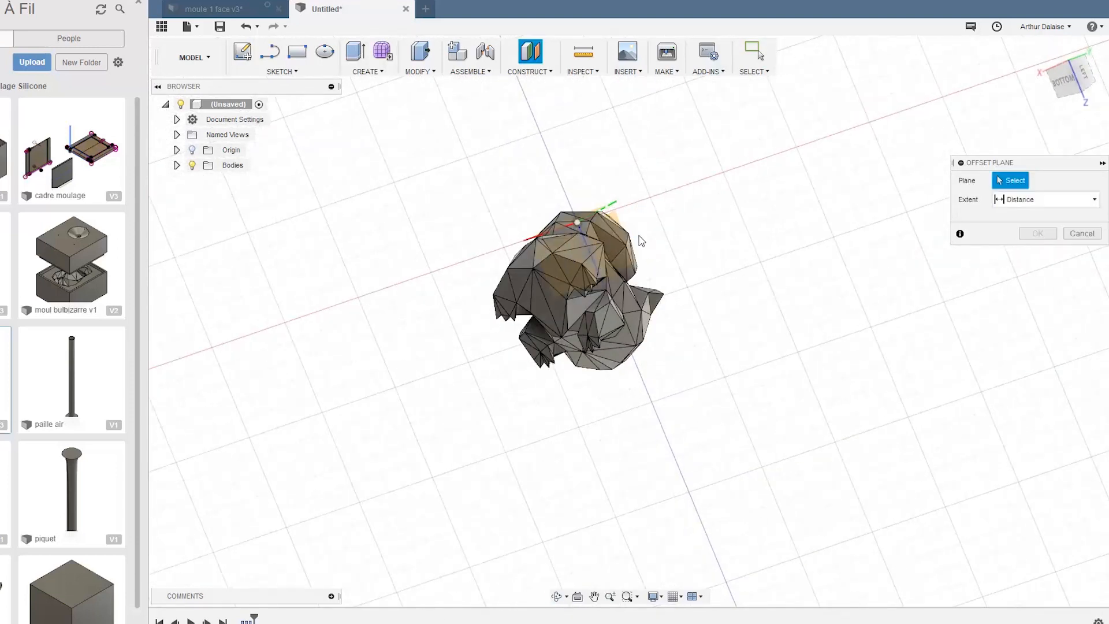
click(592, 286)
shift+middle_drag(721, 223, 574, 190)
click(1039, 252)
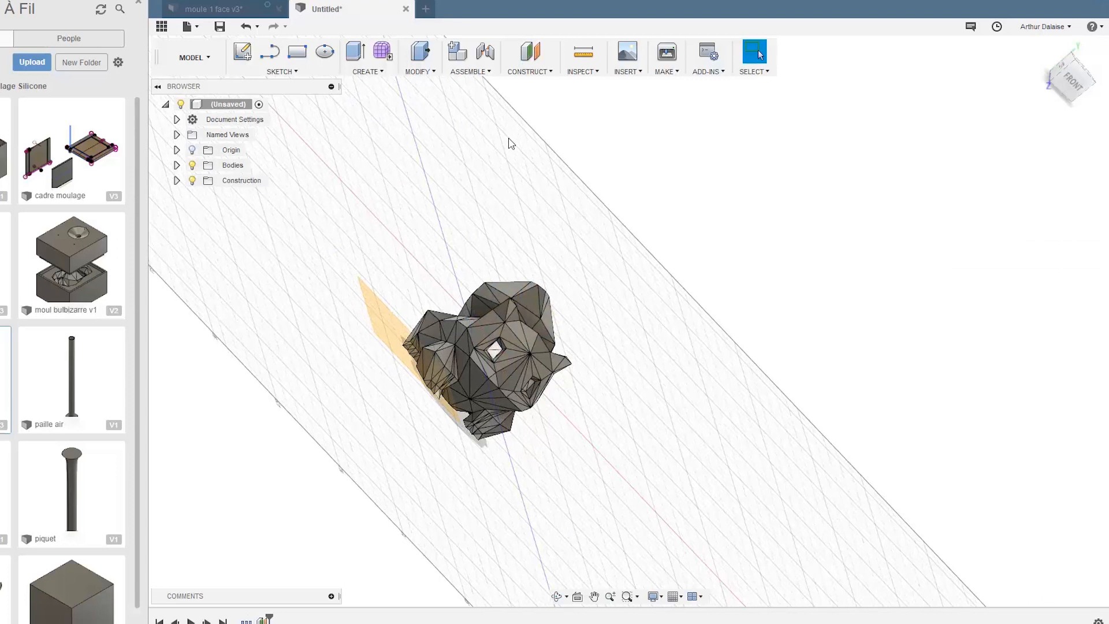
Sketch a two-point rectangle about 43 by 51 mm around the whole figure on the offset construction plane.
shift+middle_drag(513, 212, 396, 161)
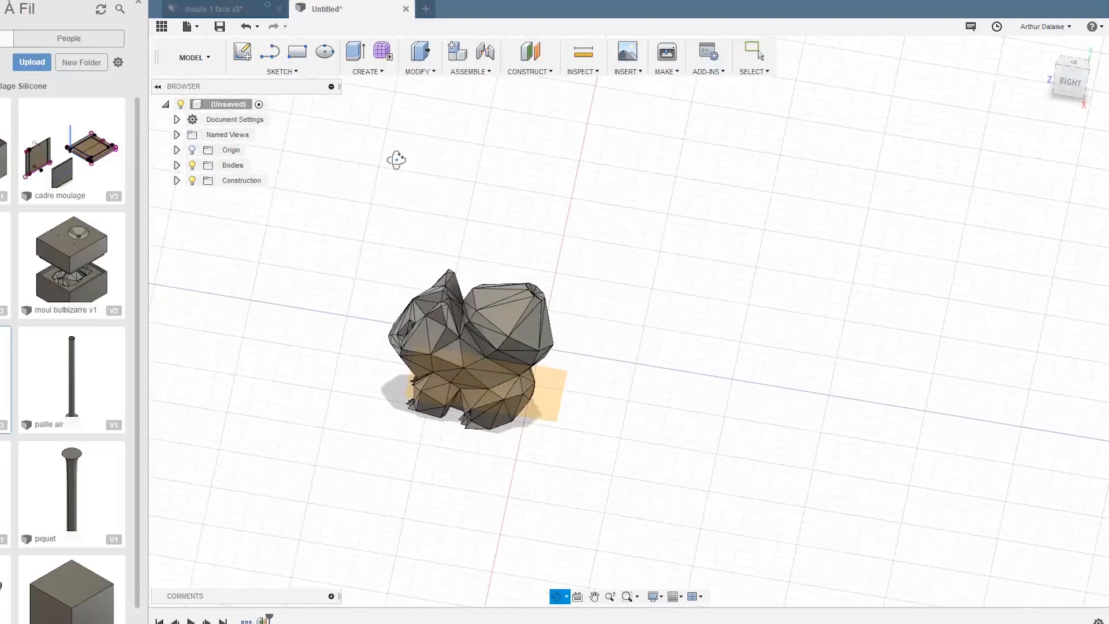
click(296, 52)
click(555, 392)
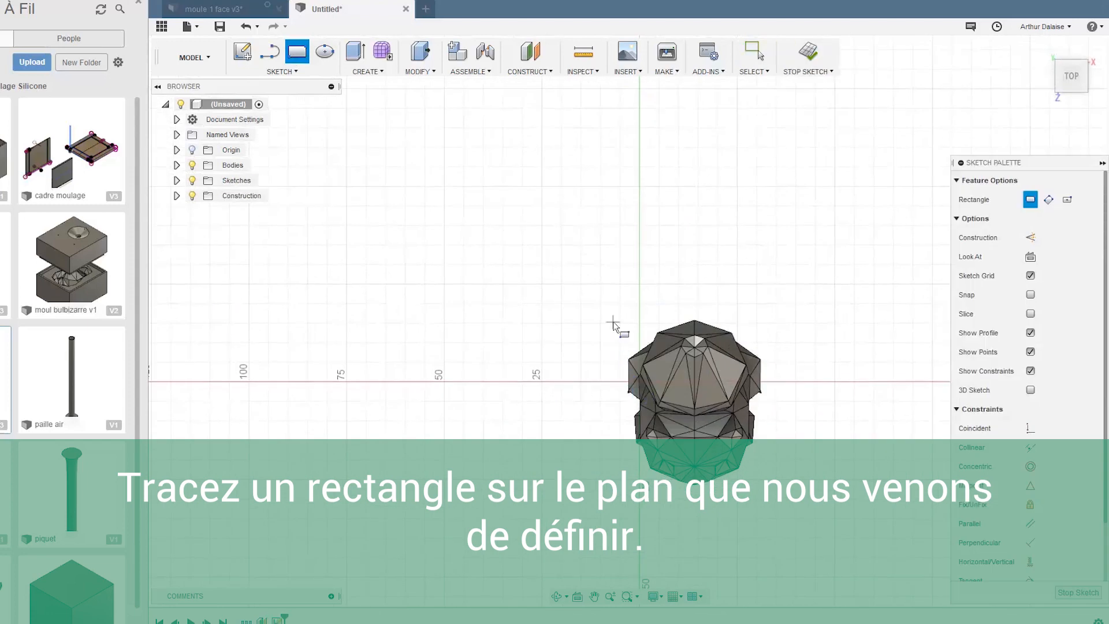
click(561, 315)
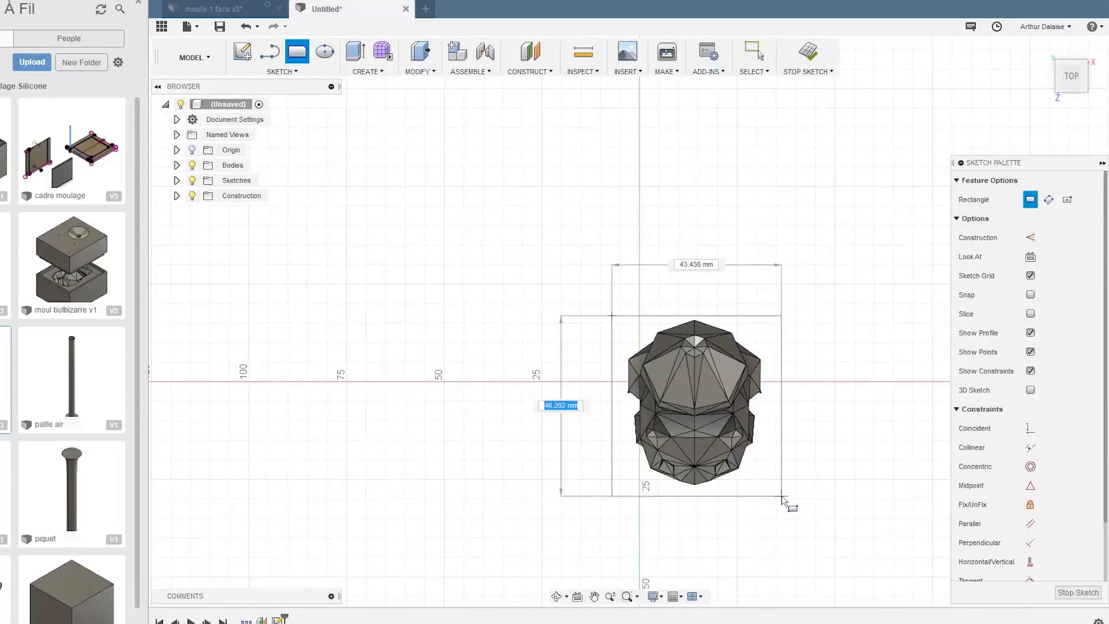
key(Escape)
key(r)
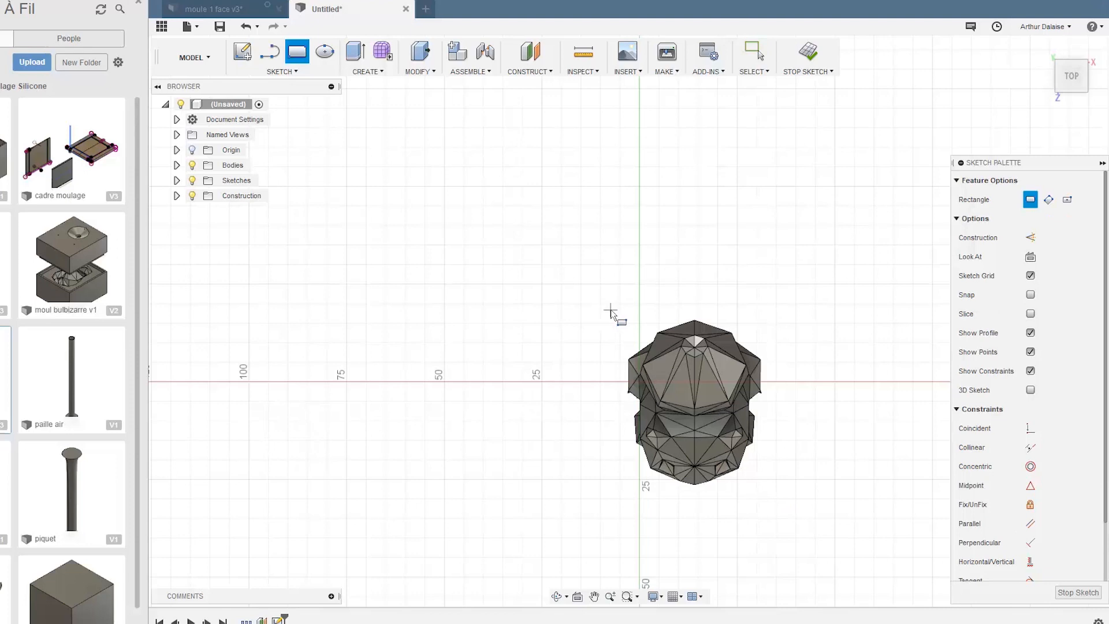
click(610, 307)
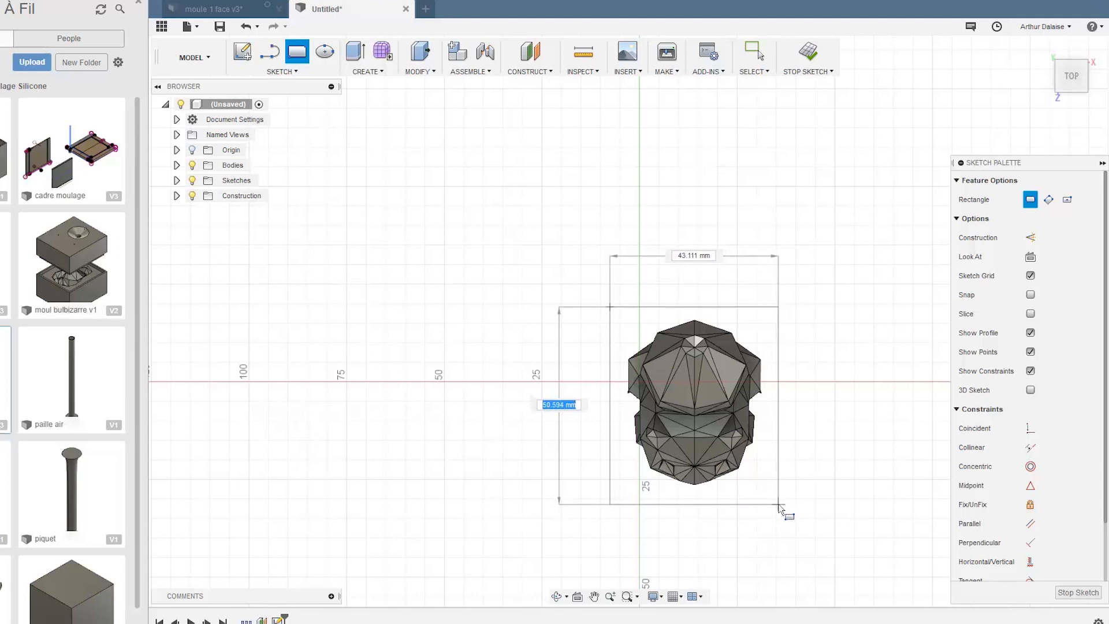
click(778, 505)
Extrude the rectangle by -40 mm as a new body so that the block encloses the whole figure.
shift+middle_click(846, 350)
mouse_move(845, 350)
shift+middle_down()
mouse_move(841, 302)
mouse_move(849, 310)
shift+middle_up()
key(e)
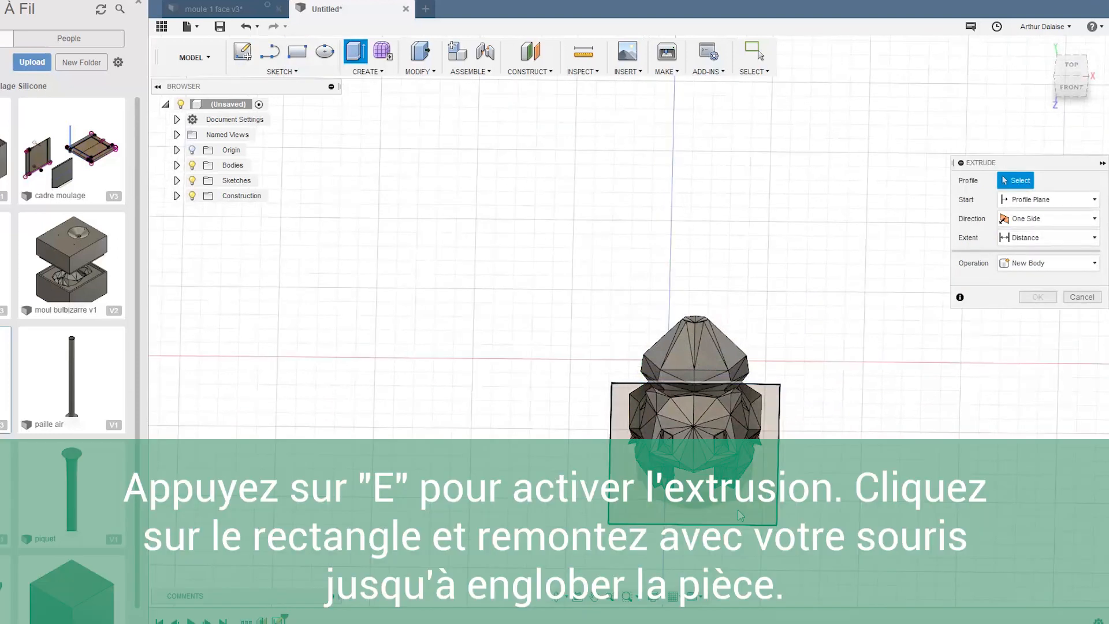
click(753, 507)
drag(693, 452, 680, 361)
click(1058, 302)
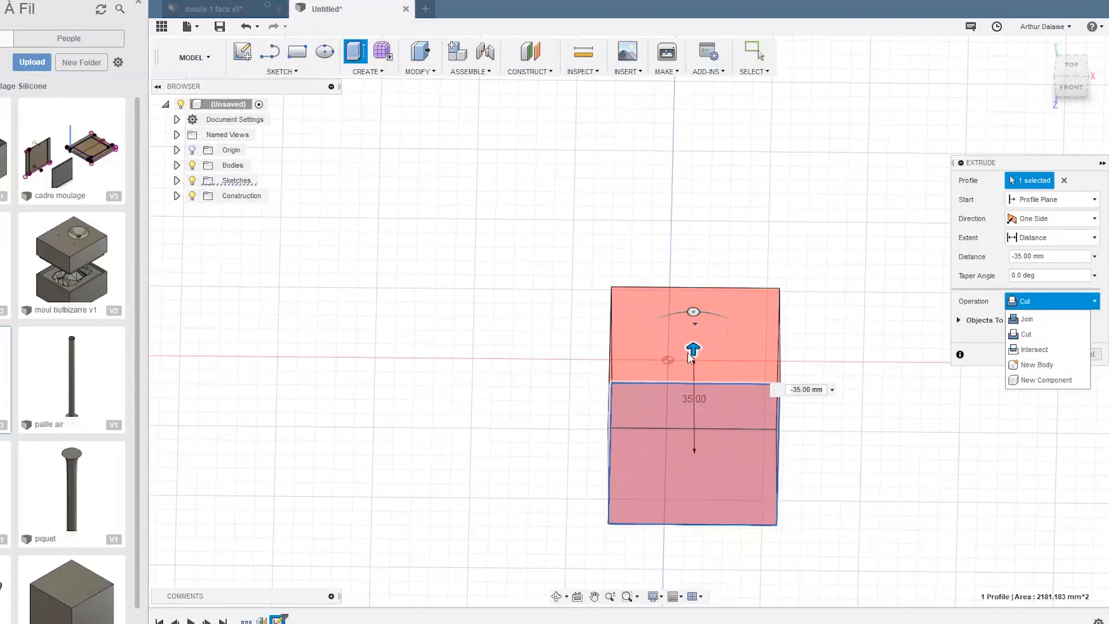
click(769, 352)
drag(698, 349, 694, 338)
click(1039, 301)
click(1036, 365)
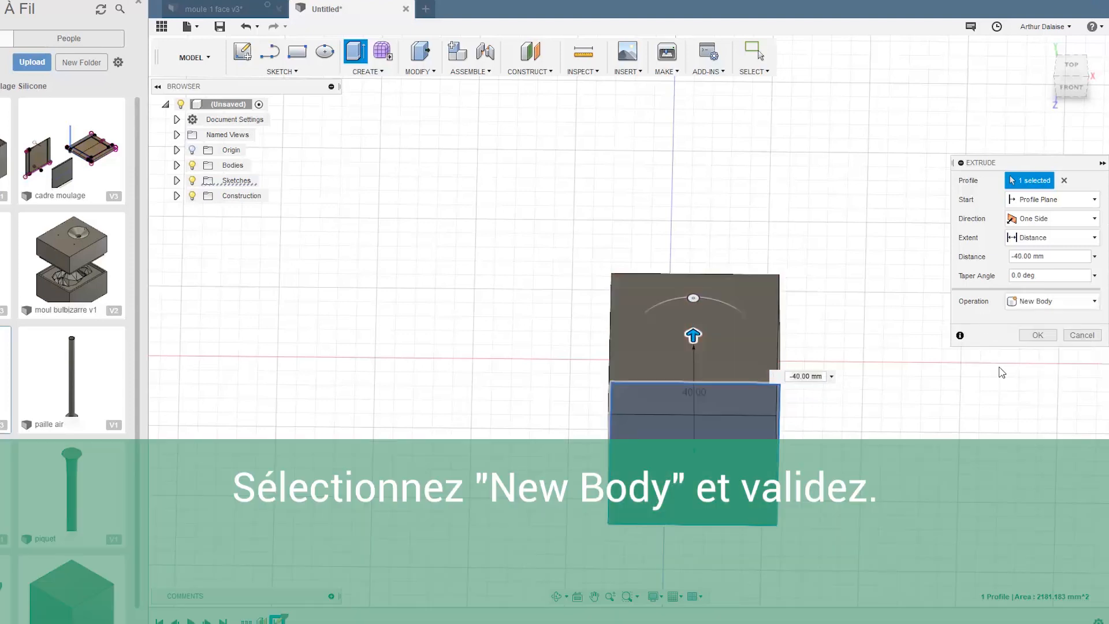
shift+middle_drag(895, 401, 843, 400)
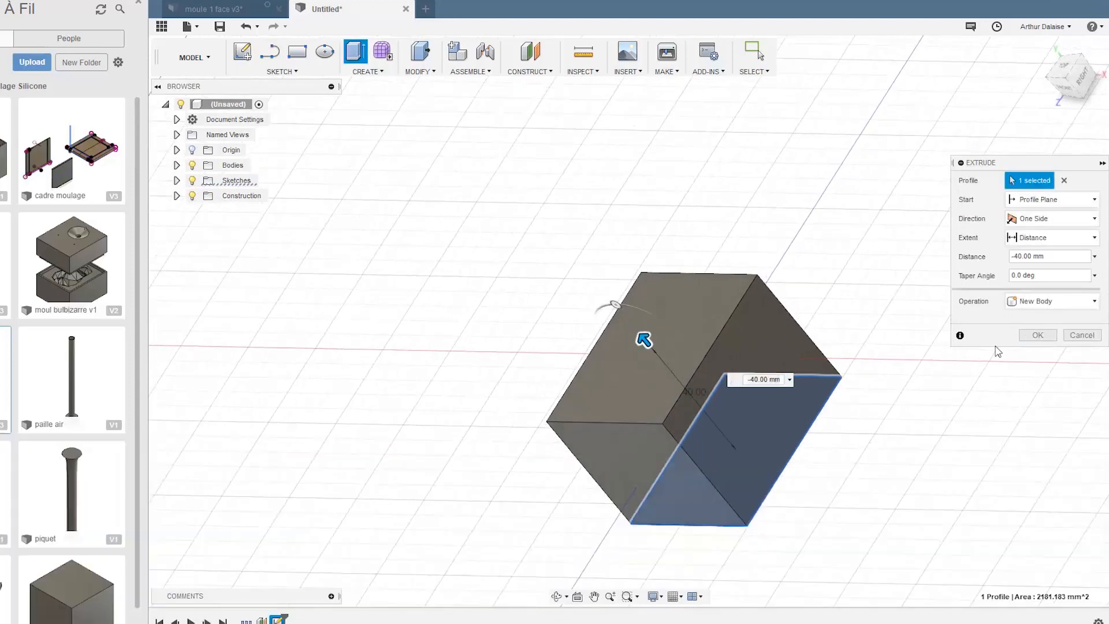
click(1037, 335)
Combine the bodies with the Cut operation, using the block as target and the Bulbasaur body as tool.
mouse_move(911, 358)
shift+middle_down()
mouse_move(935, 354)
mouse_move(962, 241)
mouse_move(961, 329)
shift+middle_up()
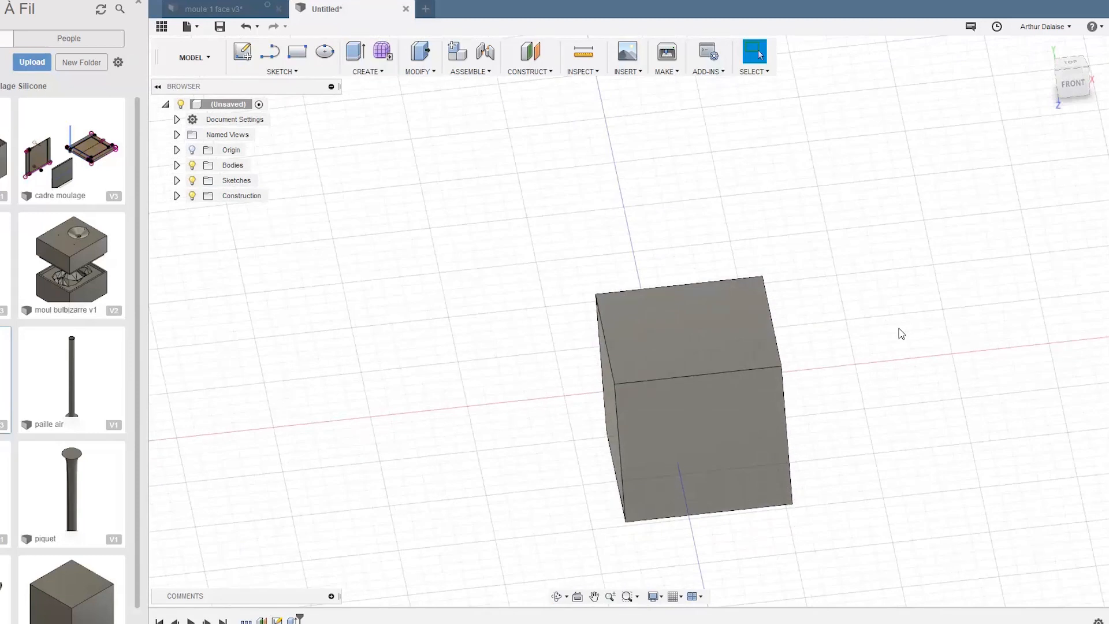
click(417, 71)
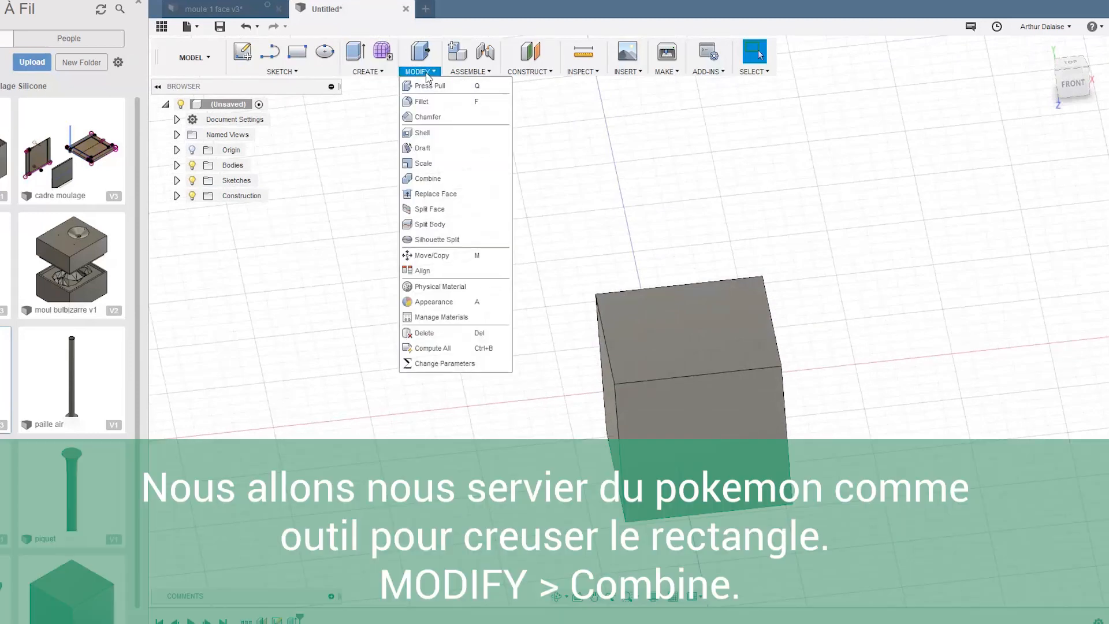
click(426, 178)
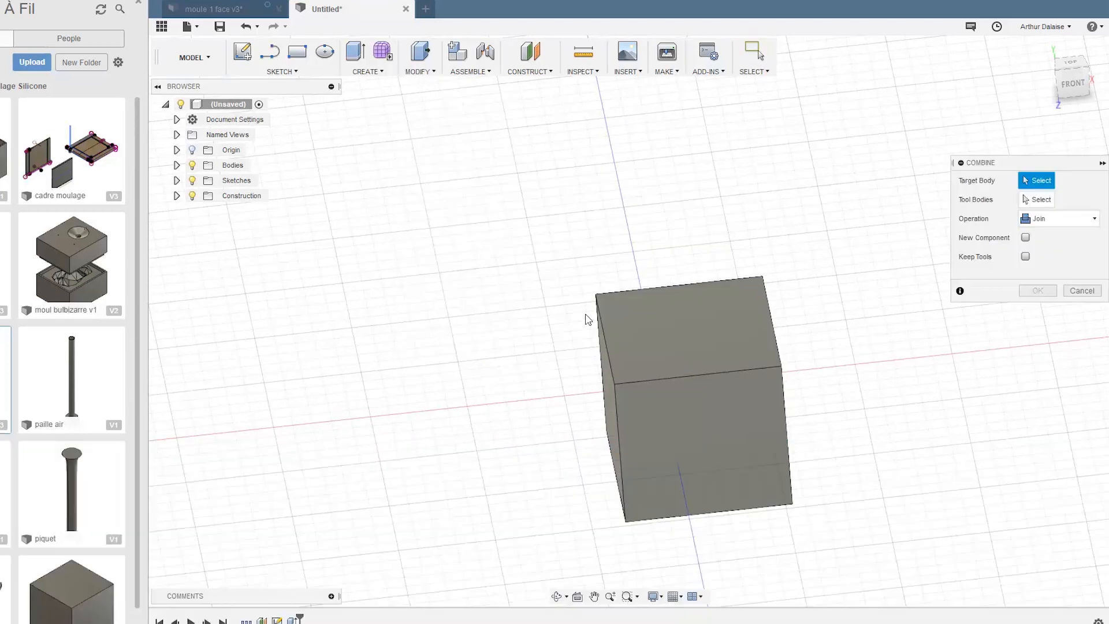
click(177, 166)
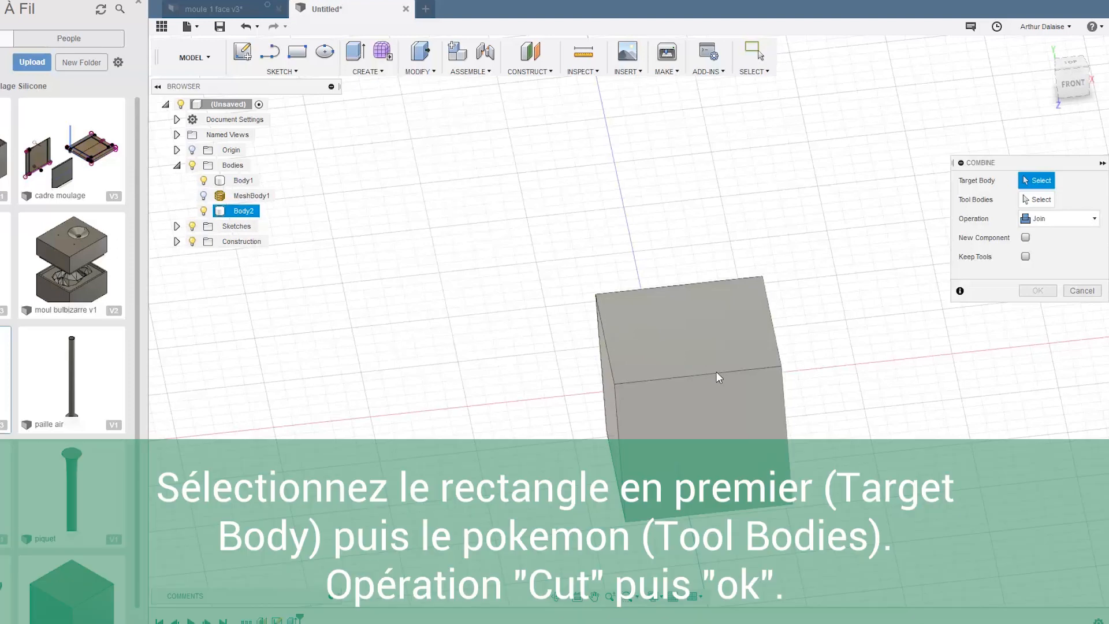
click(716, 372)
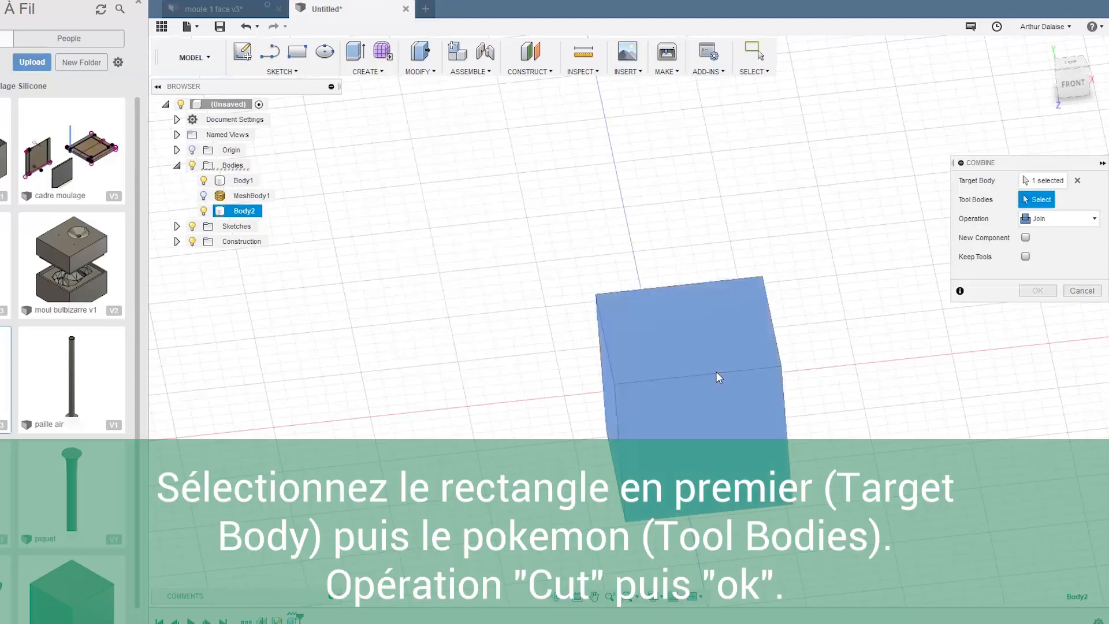
click(240, 183)
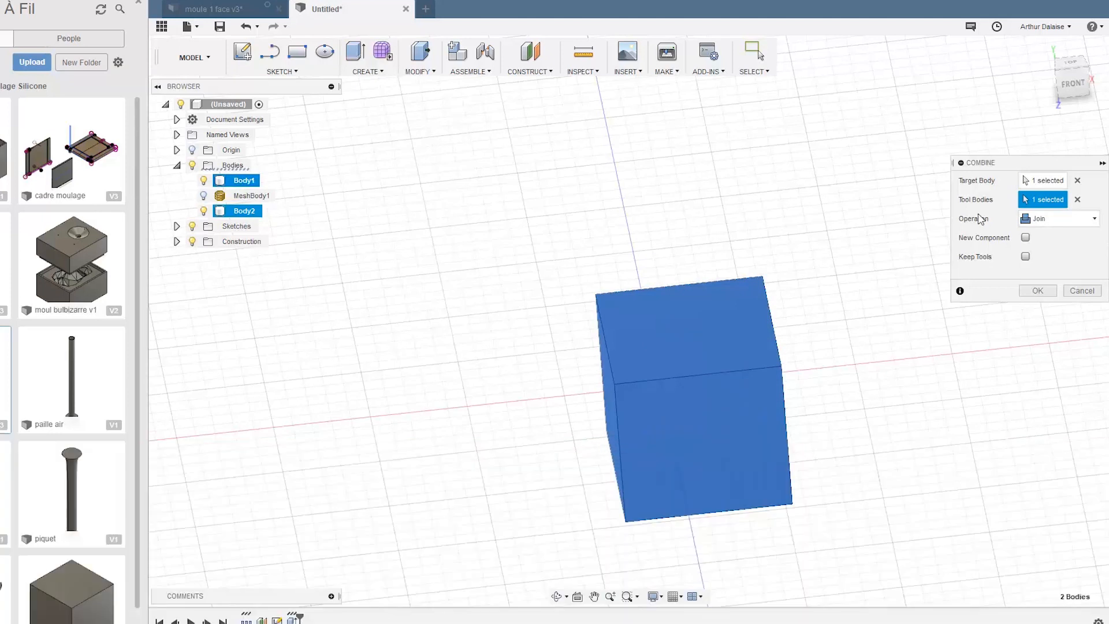
click(1057, 218)
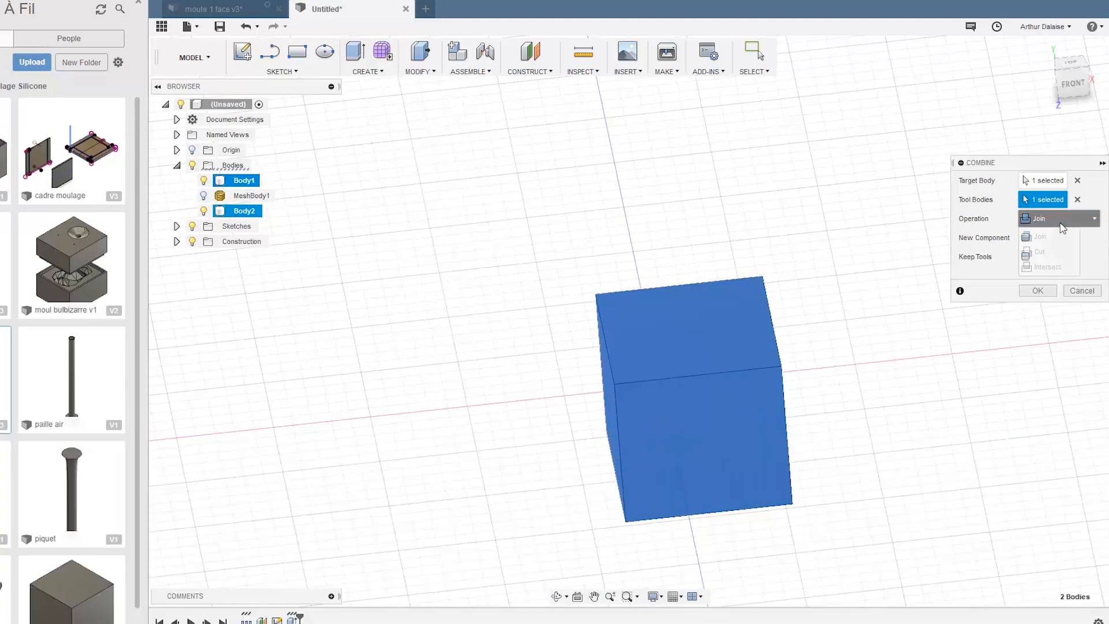
click(1047, 254)
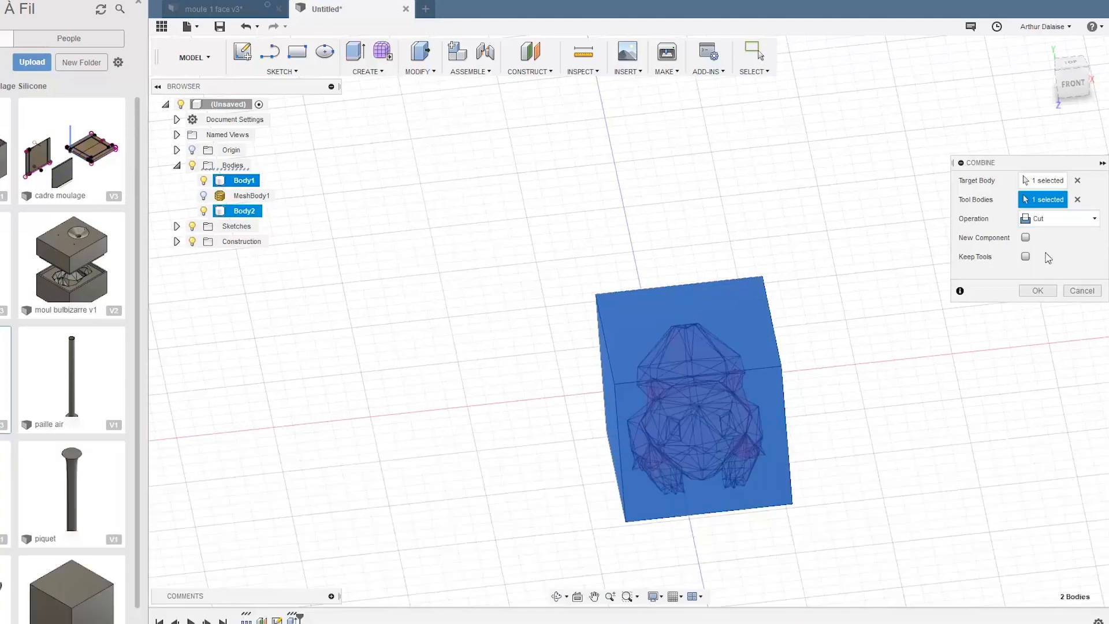
click(1037, 292)
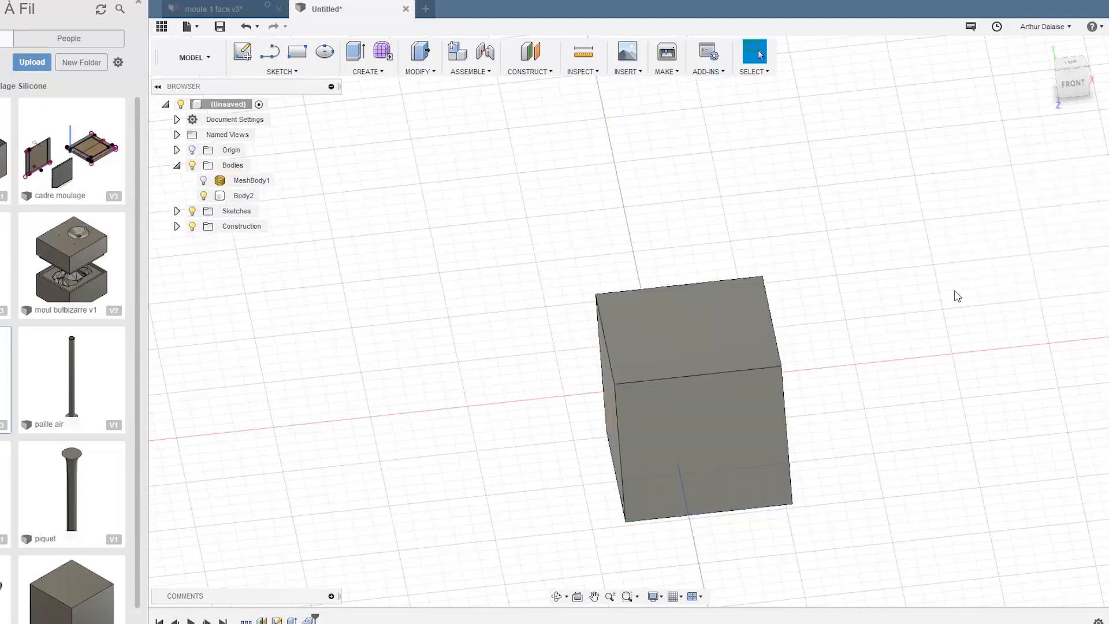
Sketch a 40 mm vertical line on the block's front face from the midpoint of its upper edge to its lower edge.
shift+middle_drag(842, 441, 820, 295)
key(Escape)
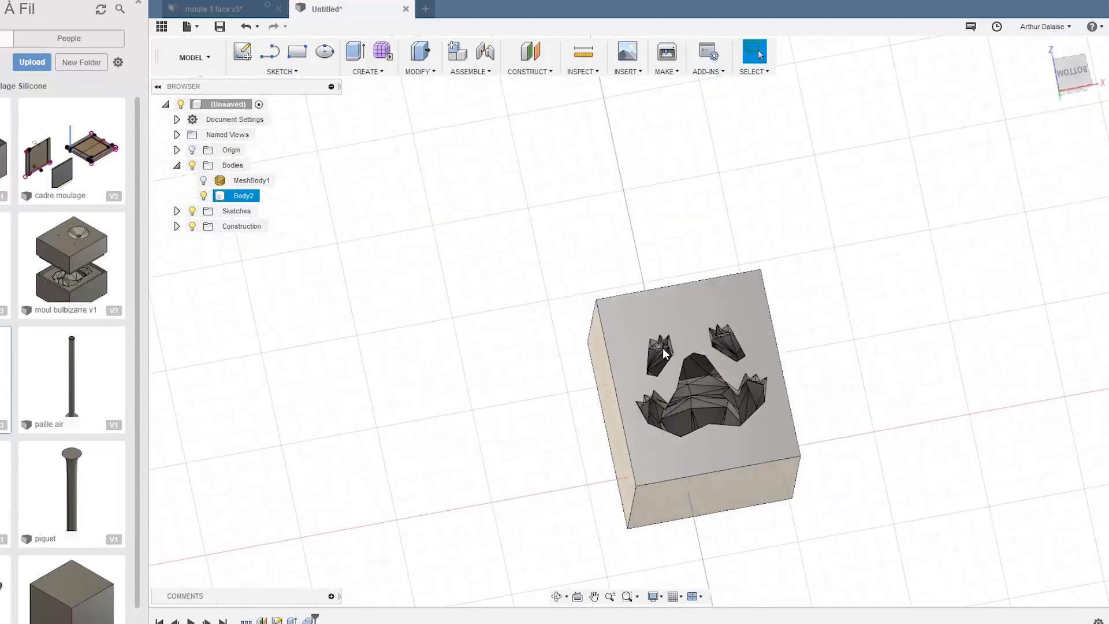
shift+middle_drag(648, 221, 1065, 81)
click(1065, 78)
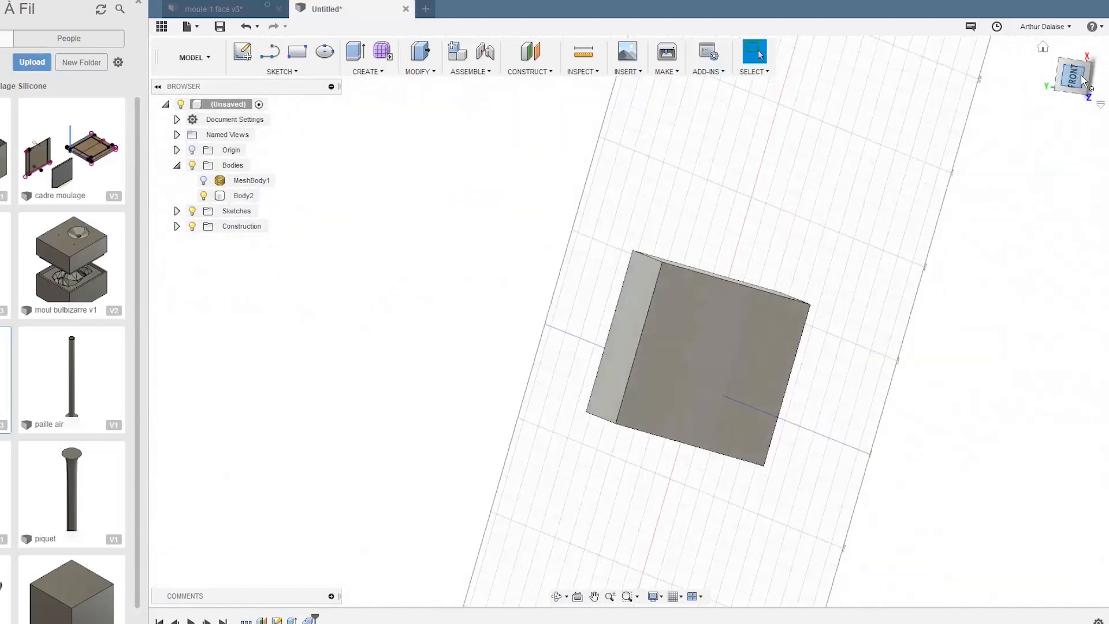
click(1104, 62)
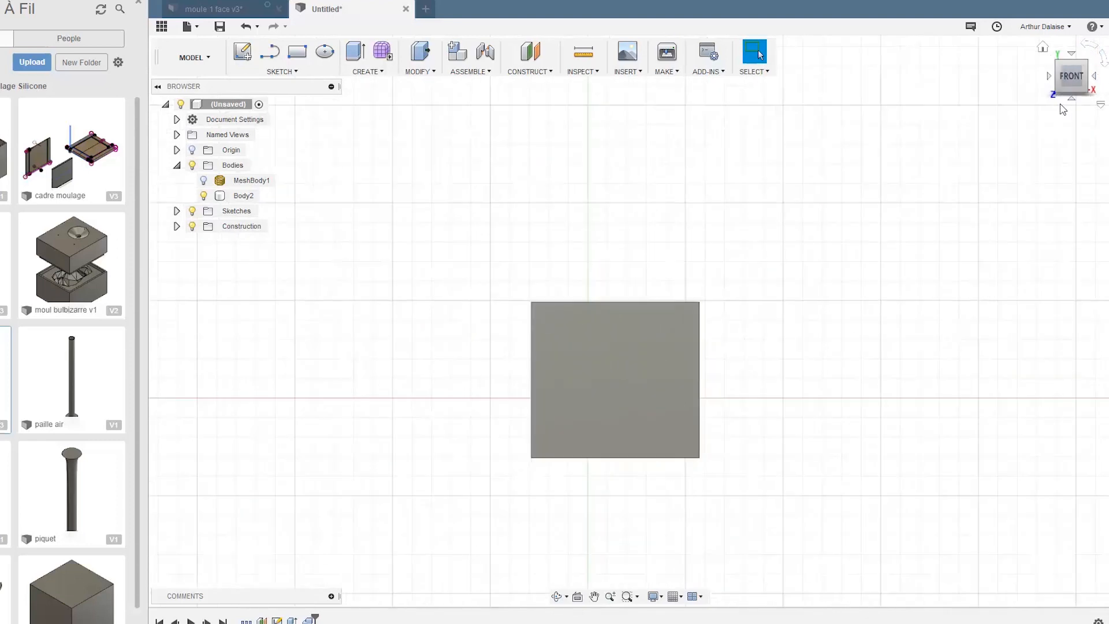
key(l)
click(640, 324)
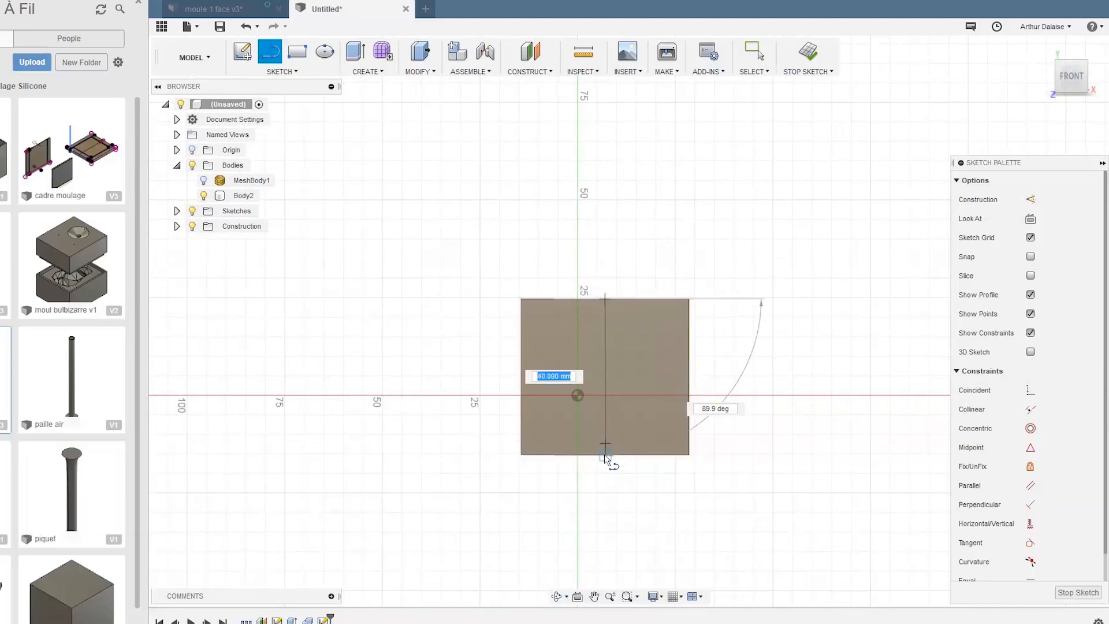
double_click(605, 455)
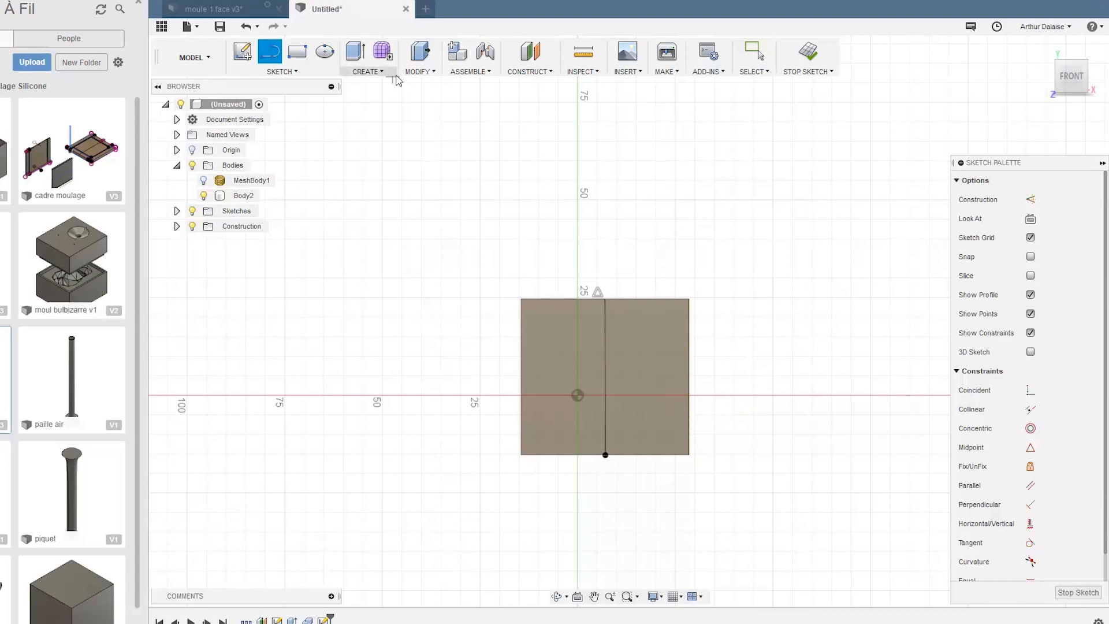
Split the block body in two with the vertical sketch line as the splitting tool, keeping the tool extended.
click(417, 71)
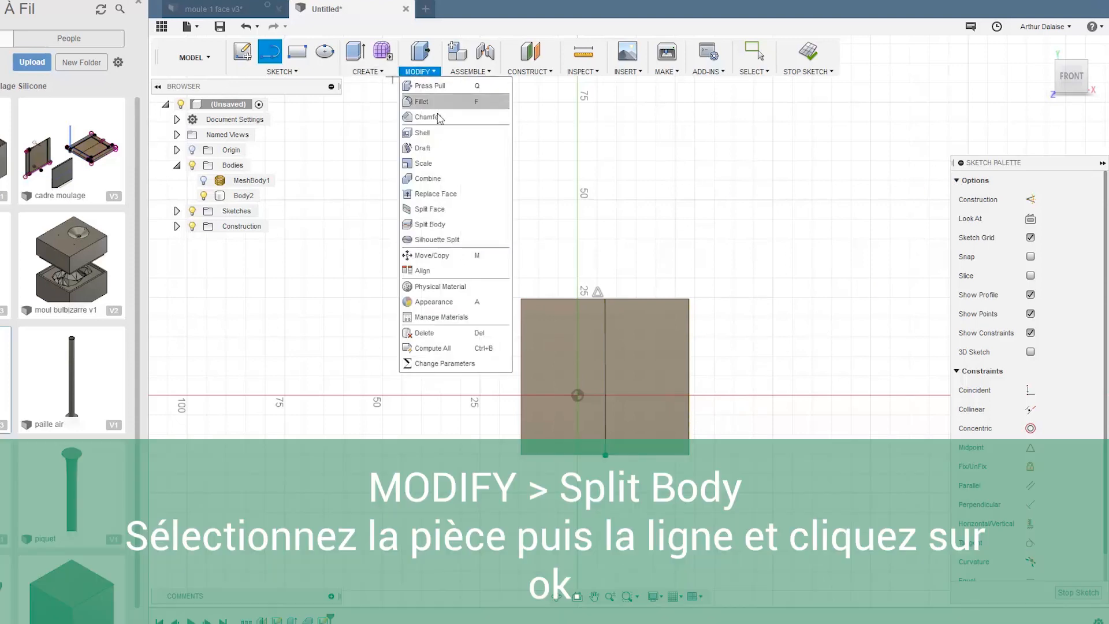
click(443, 224)
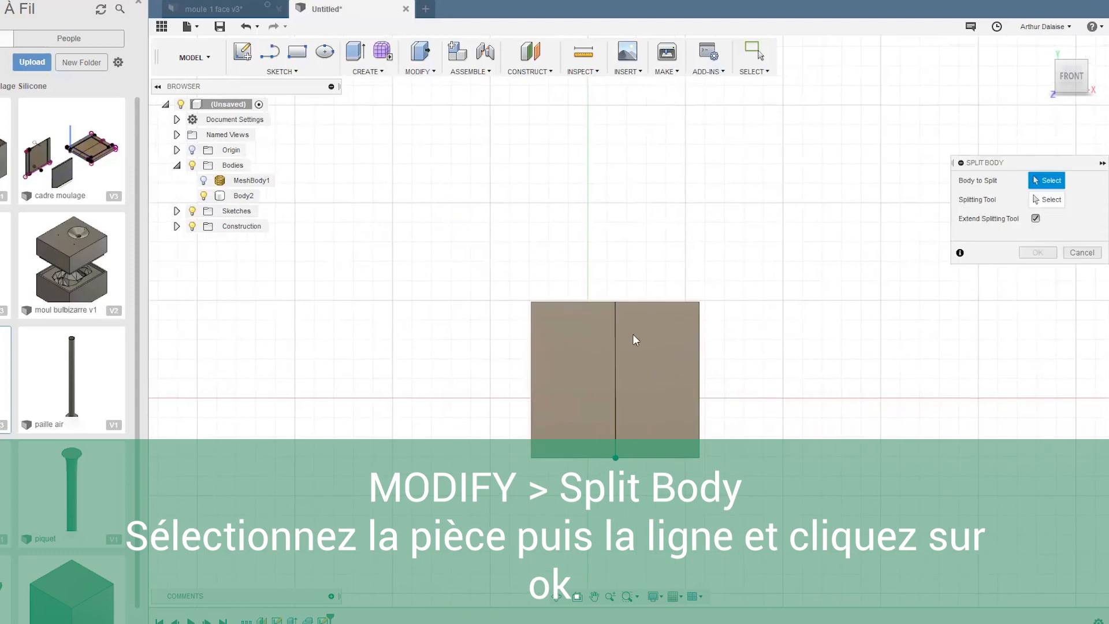
shift+middle_drag(738, 183, 733, 193)
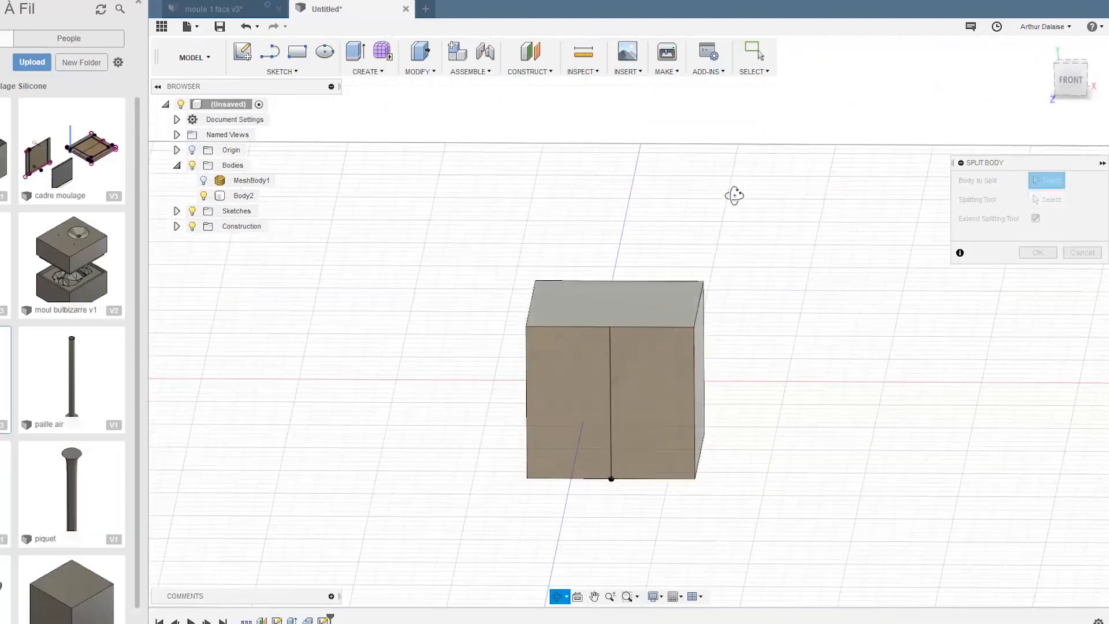
click(624, 334)
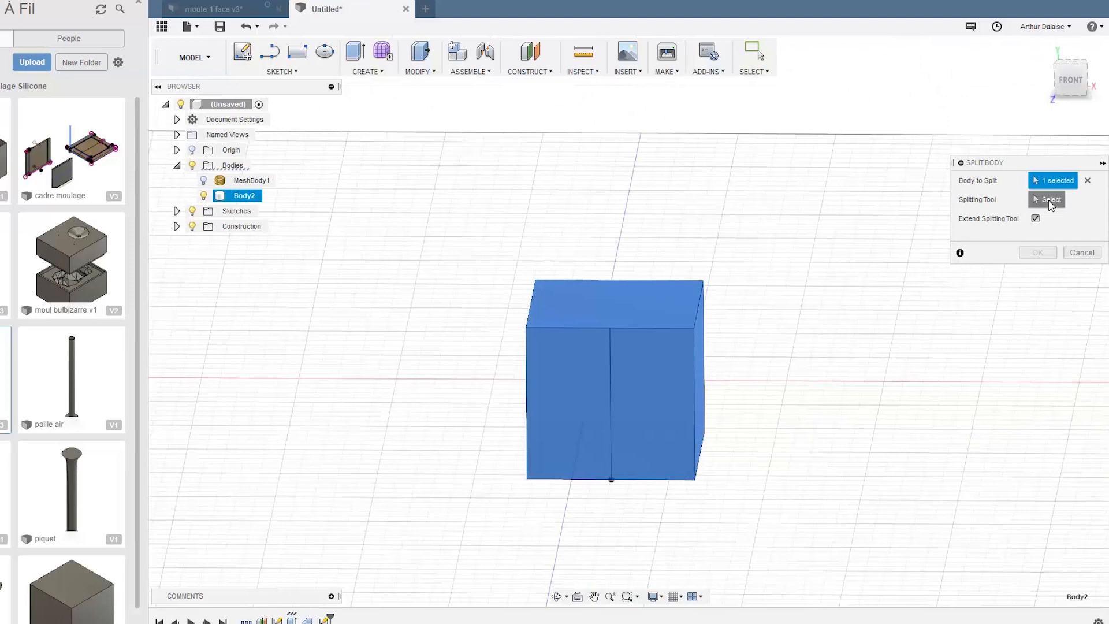
click(611, 404)
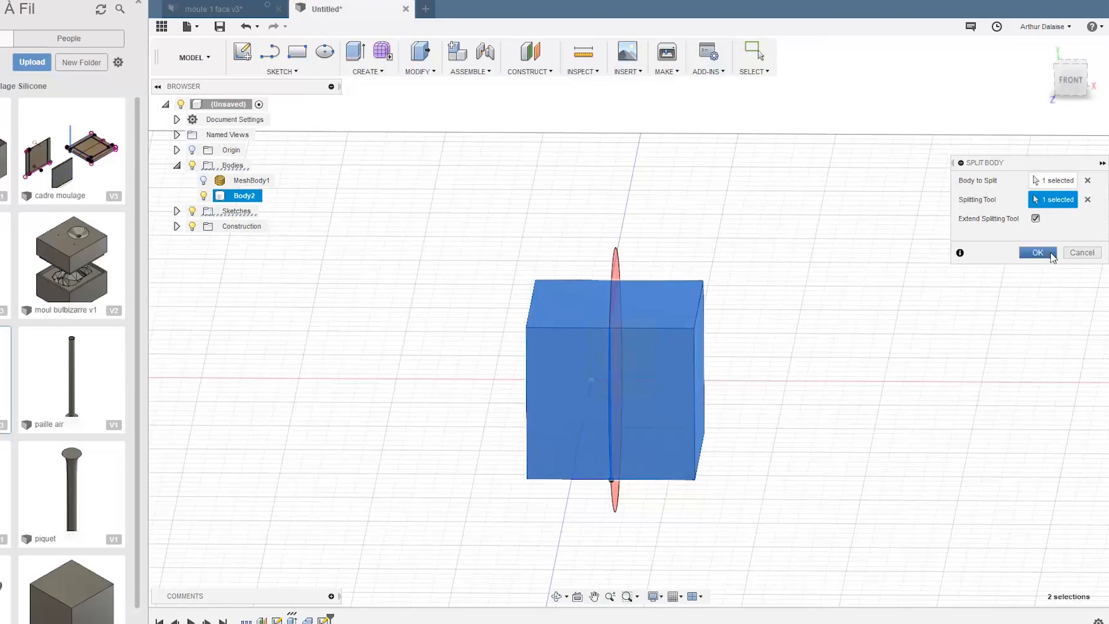
click(1050, 255)
click(1035, 254)
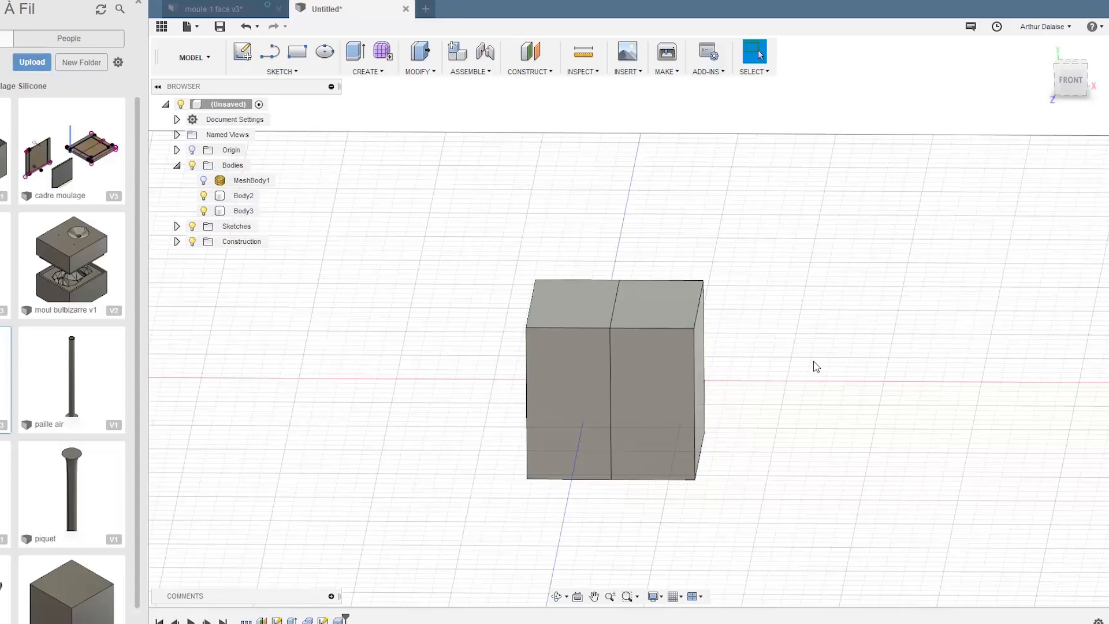
Move Body3, one half of the split block, 30 mm along X away from the other half to expose the cavity.
scroll(812, 381, up, 2)
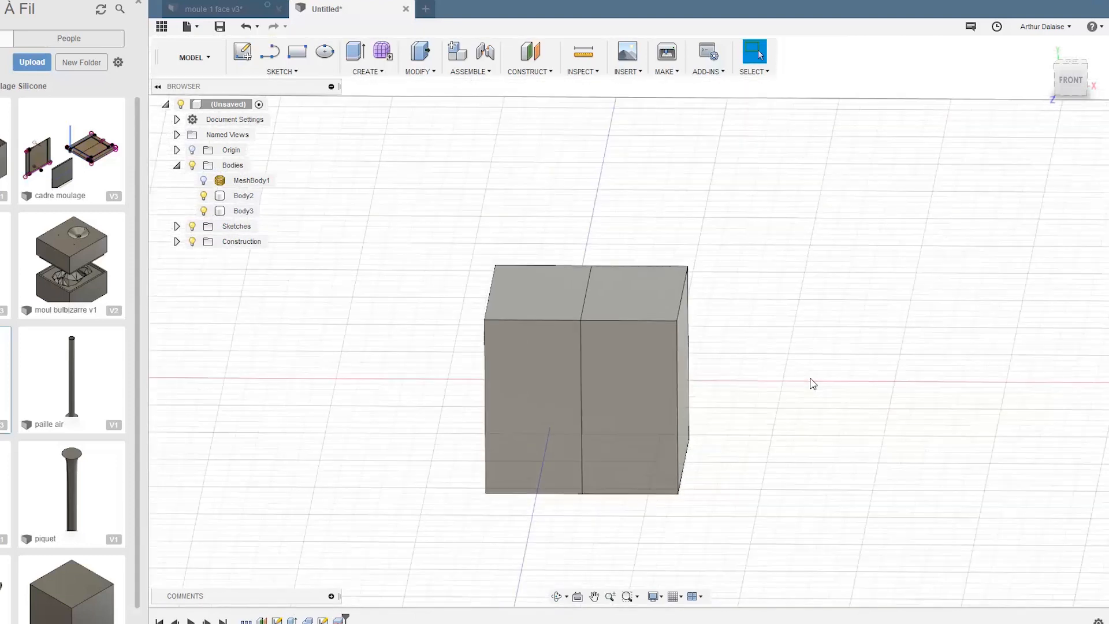
scroll(809, 372, down, 4)
middle_drag(809, 371, 635, 392)
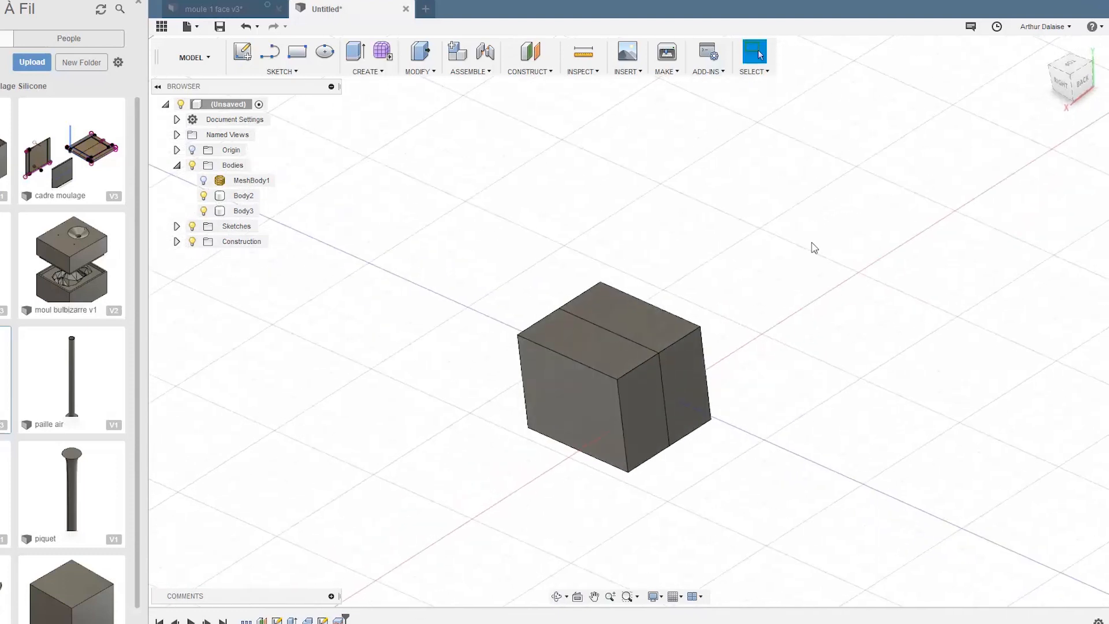
right_click(815, 248)
click(765, 259)
click(681, 352)
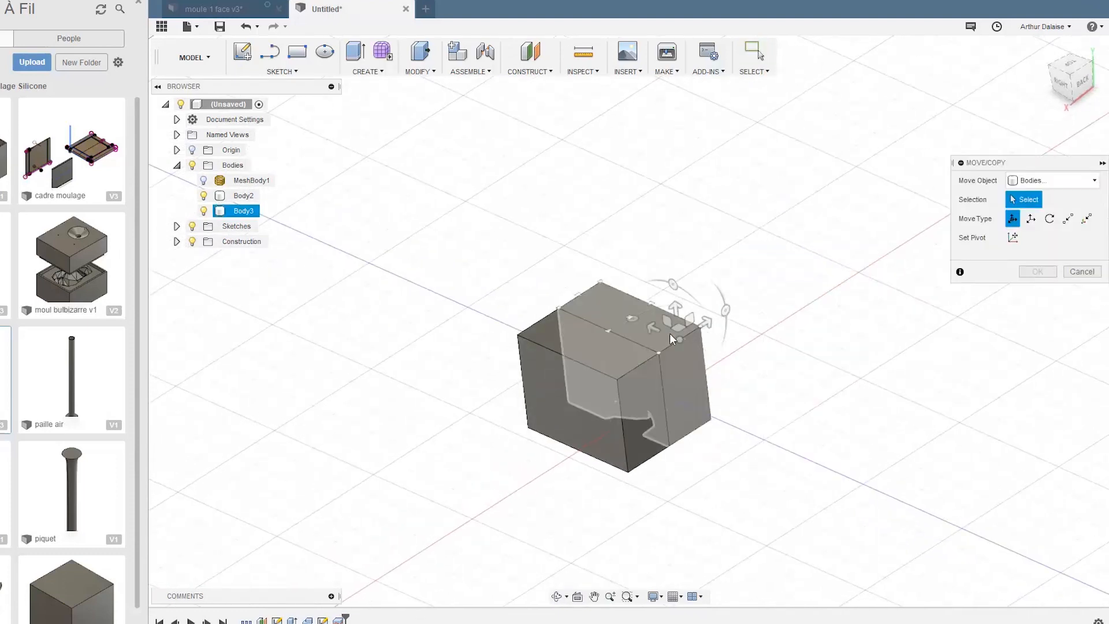
click(719, 371)
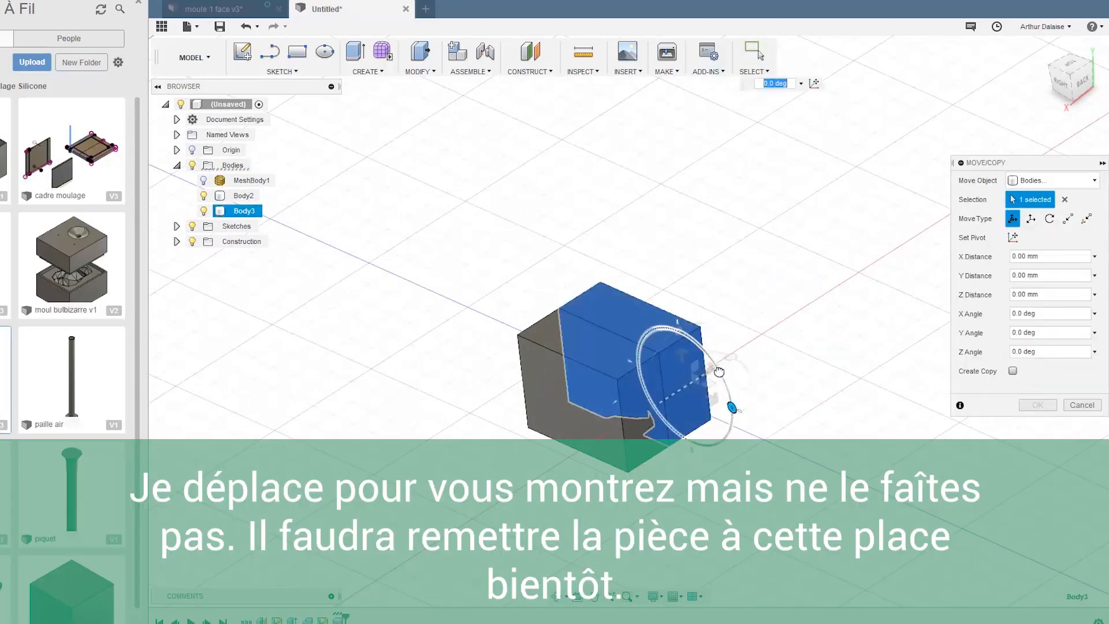
drag(713, 374, 773, 350)
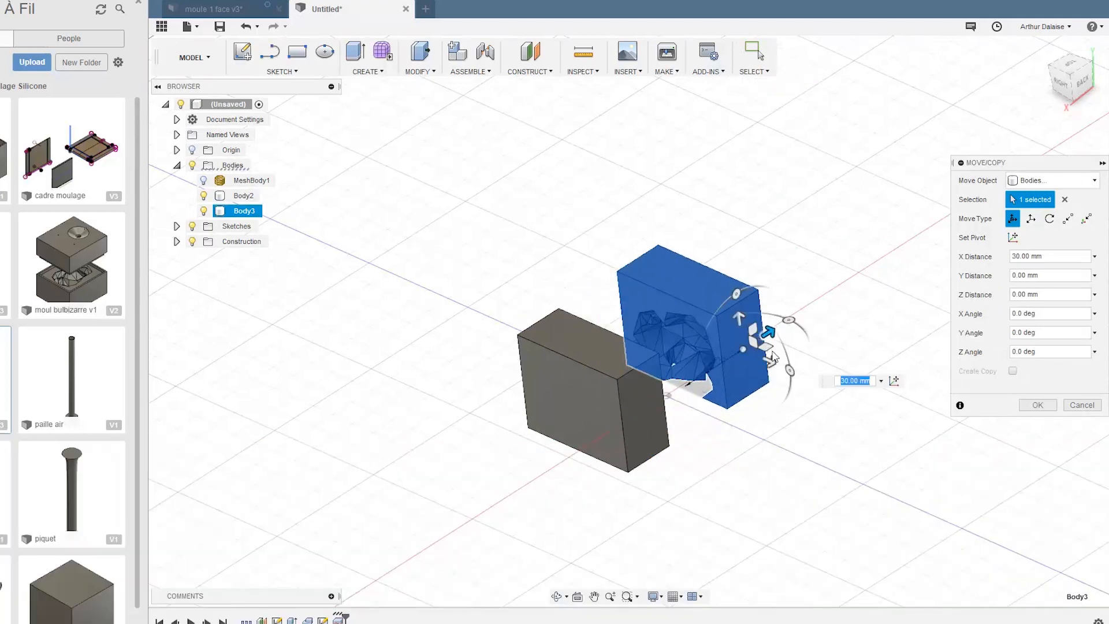
scroll(675, 360, up, 6)
drag(924, 307, 1022, 237)
click(1038, 405)
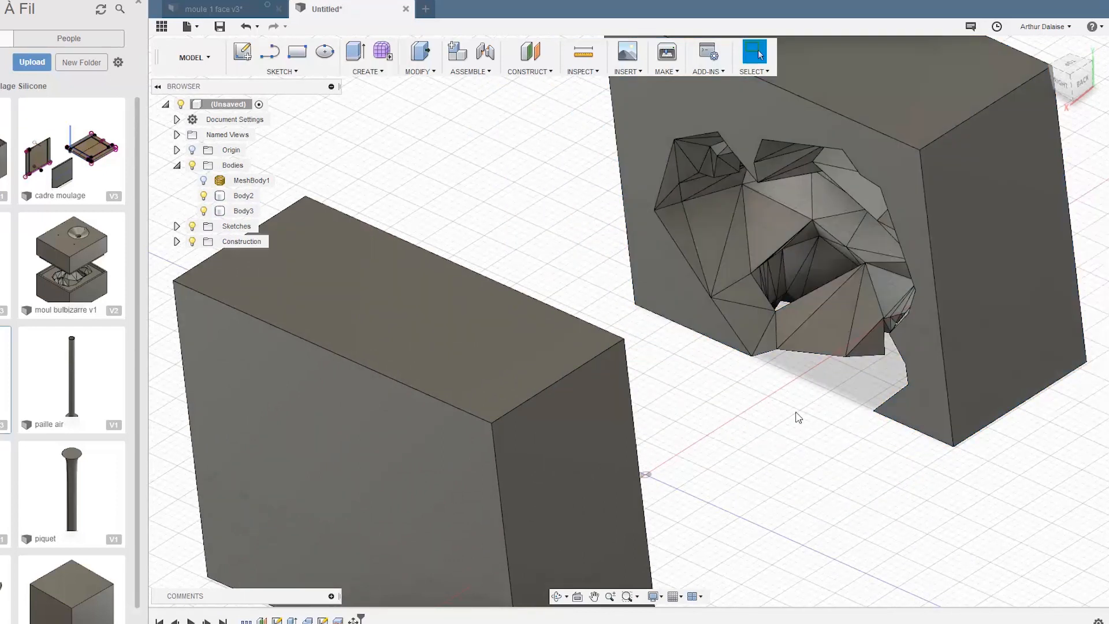
Hide Body2 and sketch a 5 mm circle on Body3's cavity face, near its upper-left corner.
scroll(802, 416, down, 5)
shift+middle_drag(797, 416, 888, 427)
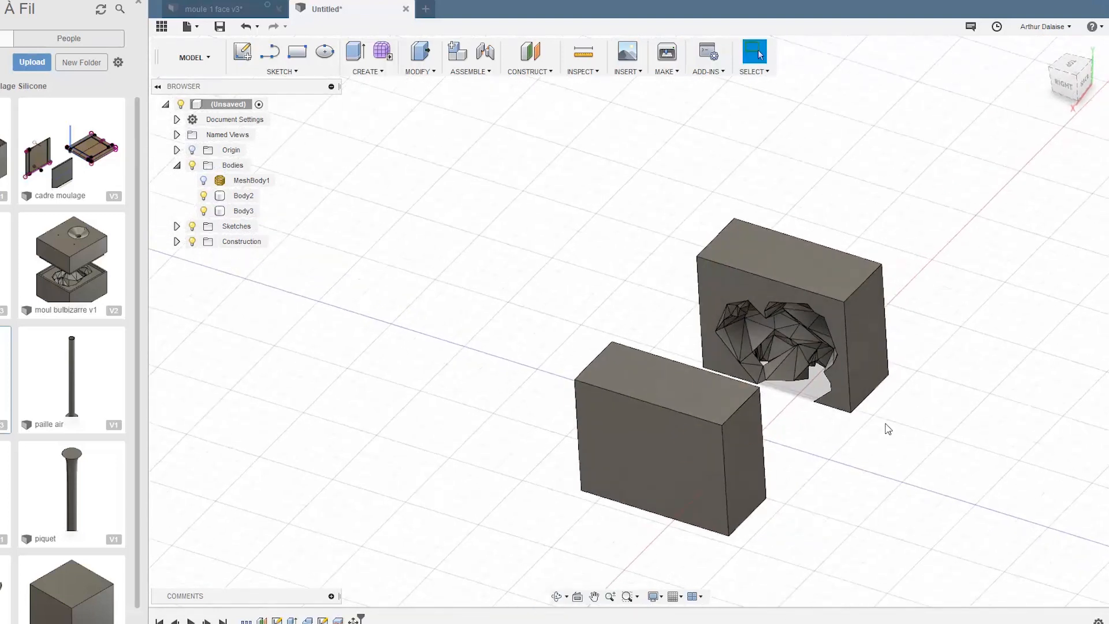
key(c)
click(720, 278)
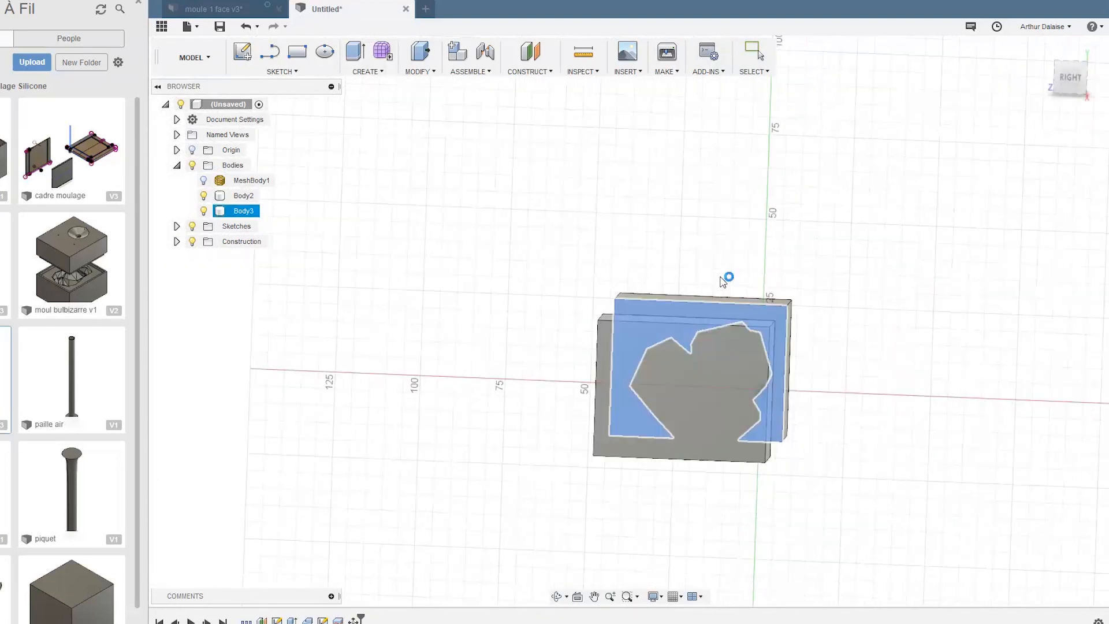
click(203, 196)
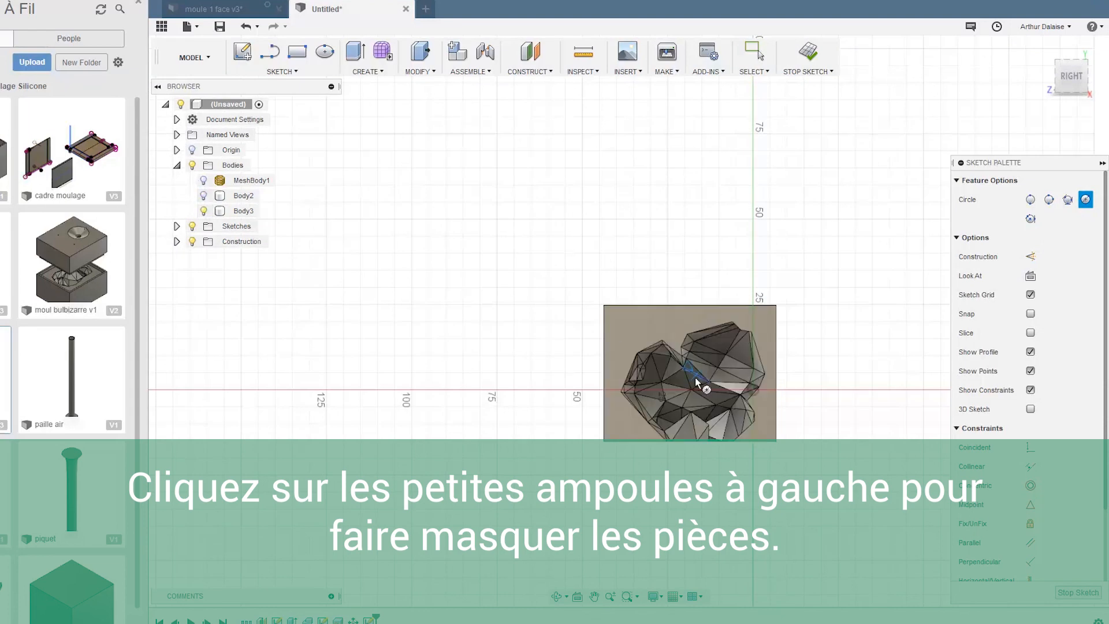
click(622, 321)
key(Return)
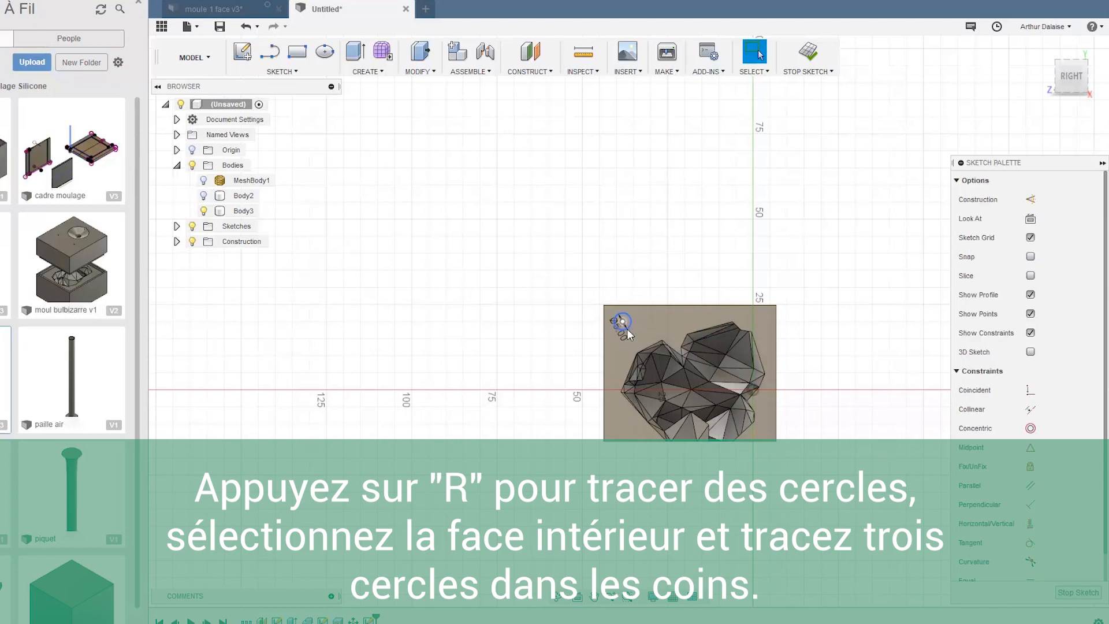
Add 5 mm circles near the upper-right and lower-left corners of the cavity face and finish the sketch.
scroll(762, 404, up, 3)
click(756, 230)
text(5)
key(Return)
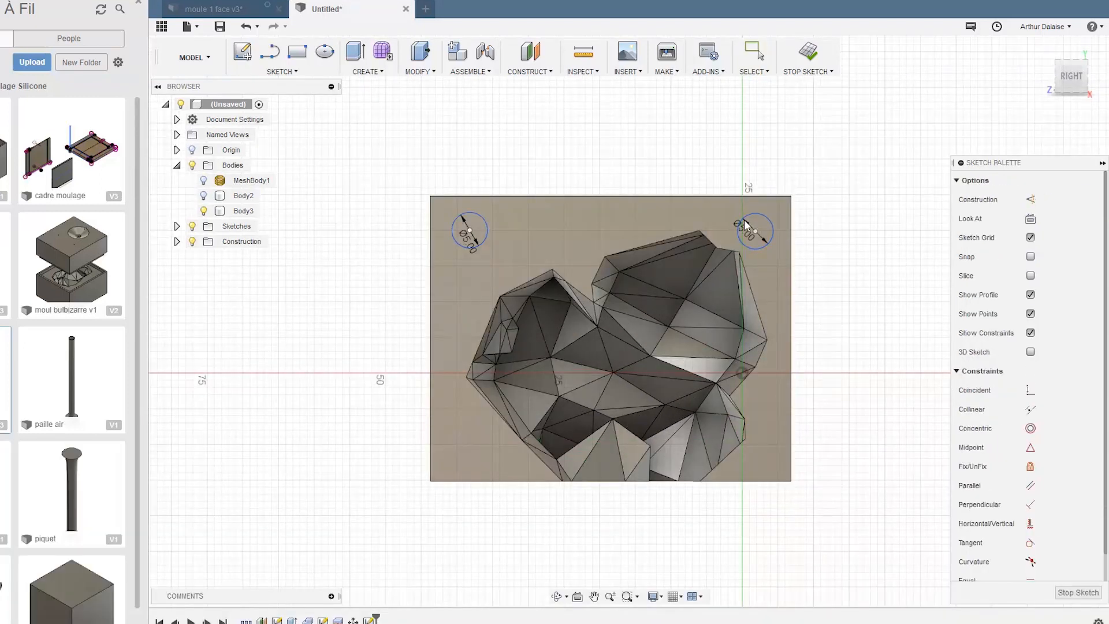
click(469, 447)
text(5)
key(Return)
click(808, 52)
Extrude the upper-left circle 10 mm outward from the cavity face as a peg joined to Body3.
key(e)
click(447, 236)
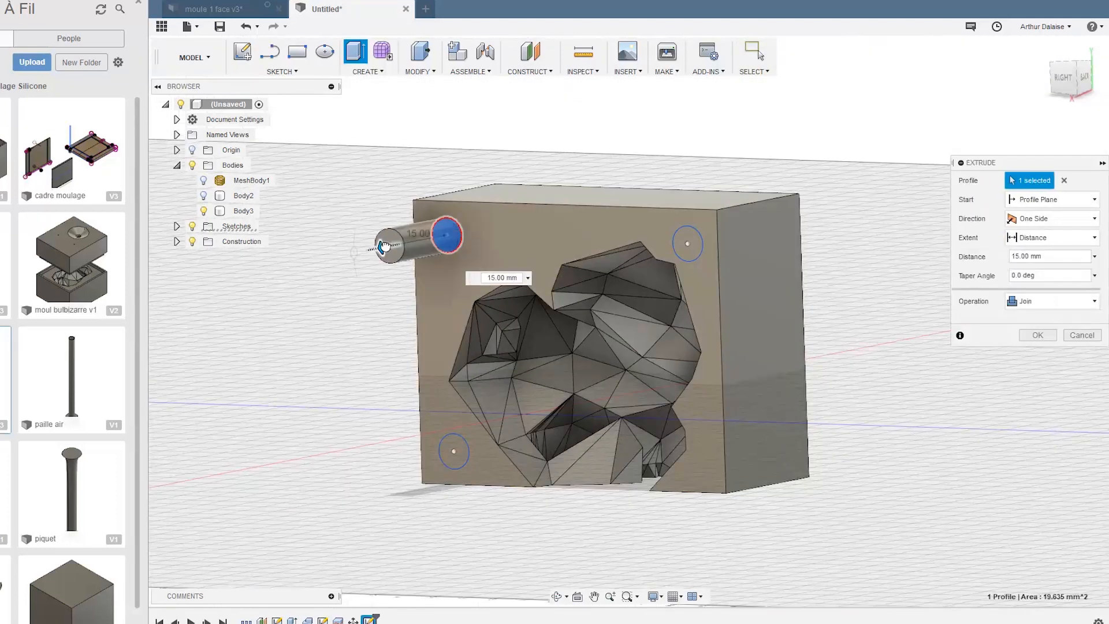
text(10)
key(Return)
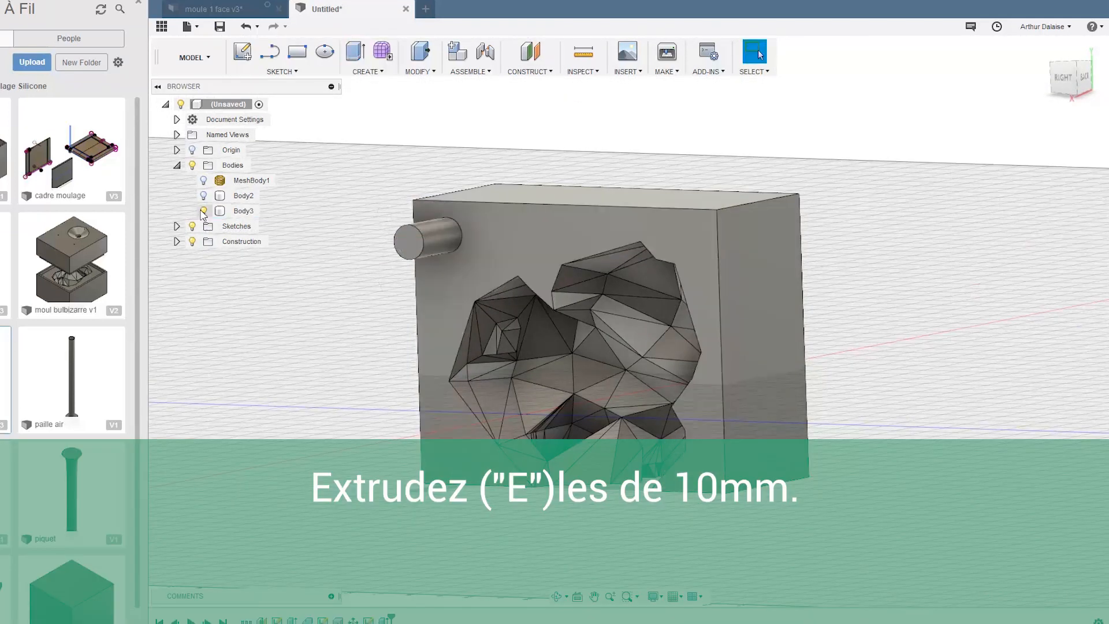
List the design's sketches and make Sketch1, Sketch2 and Sketch3 visible.
click(177, 226)
click(203, 241)
click(203, 256)
click(204, 271)
key(c)
click(696, 245)
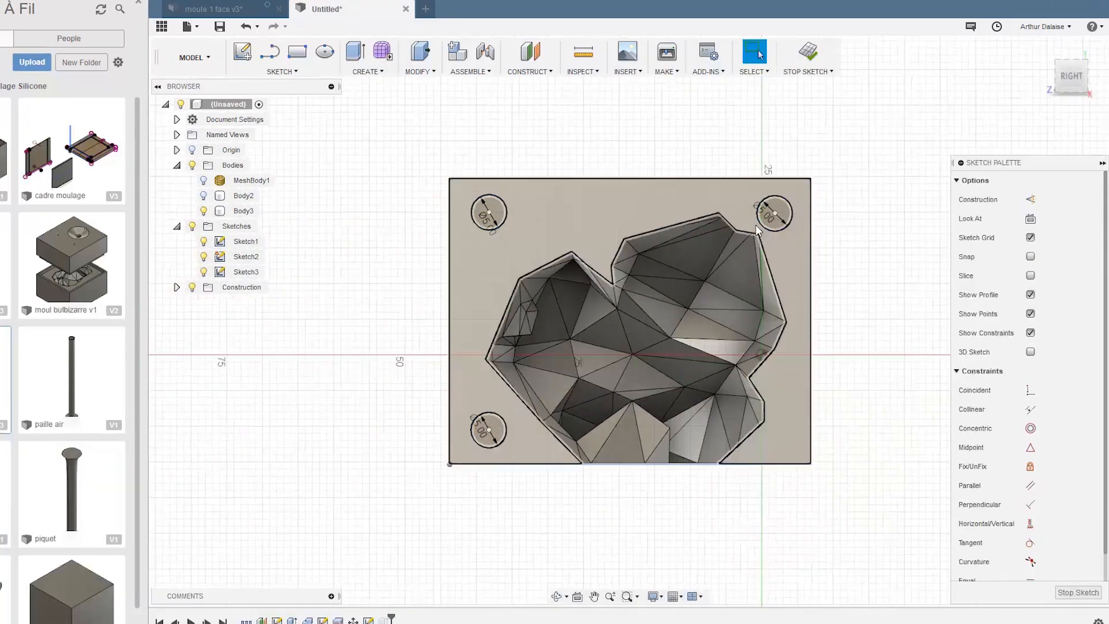
click(820, 52)
Extrude the upper-right and lower-left circles 10 mm outward as pegs joined to Body3.
click(370, 71)
click(370, 149)
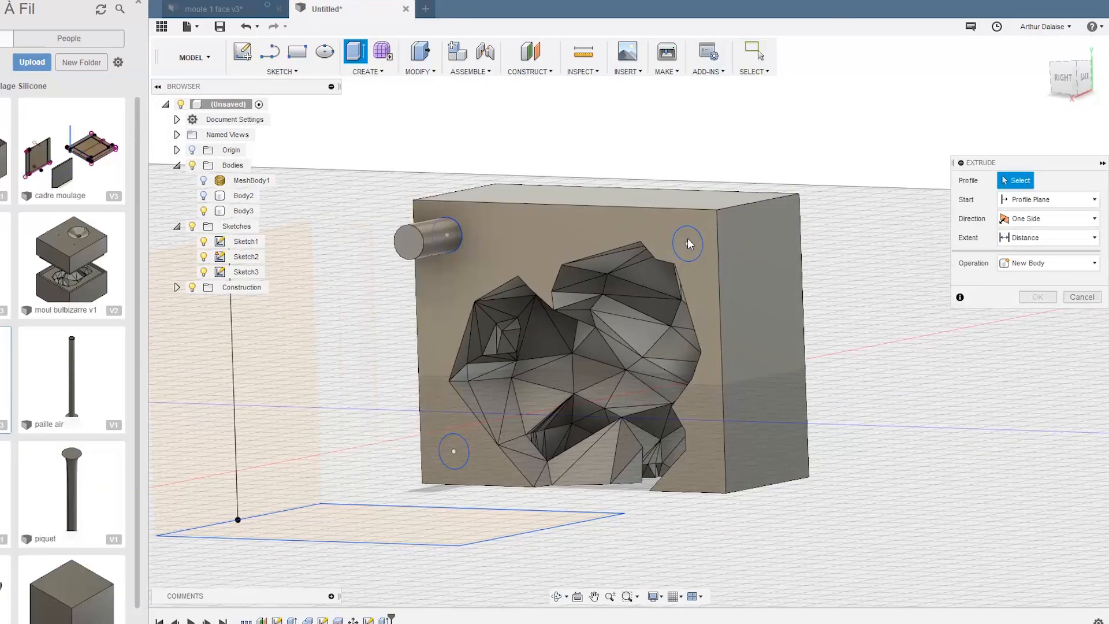
click(688, 239)
click(453, 451)
text(10)
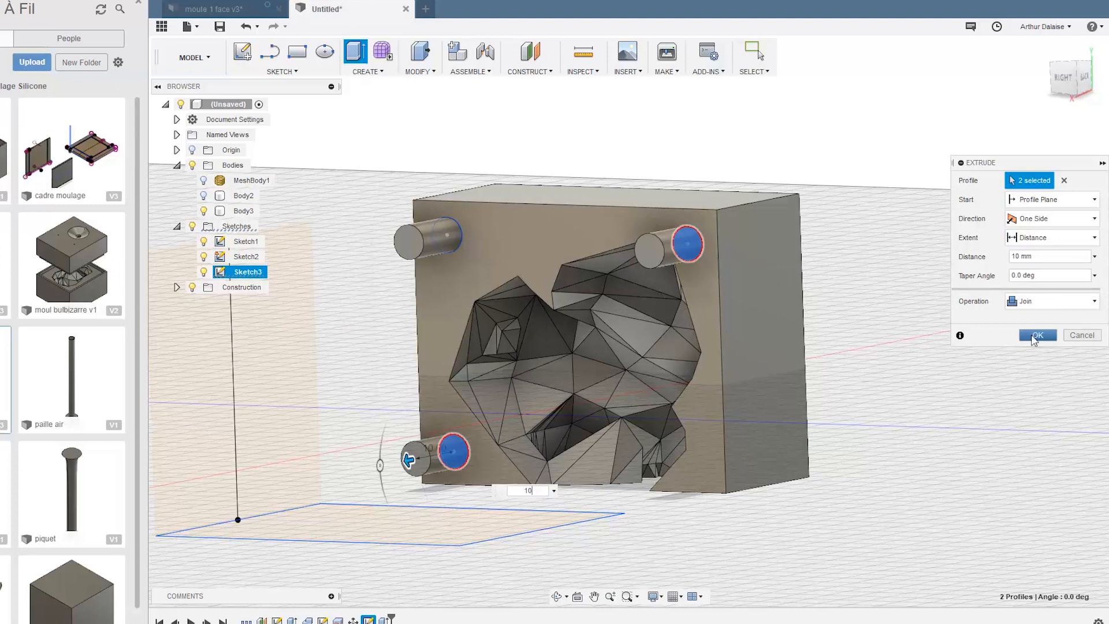
key(Return)
Show Body2 and move Body3 -48 mm along X to close the two mould halves together.
scroll(868, 278, down, 5)
shift+middle_drag(901, 302, 683, 329)
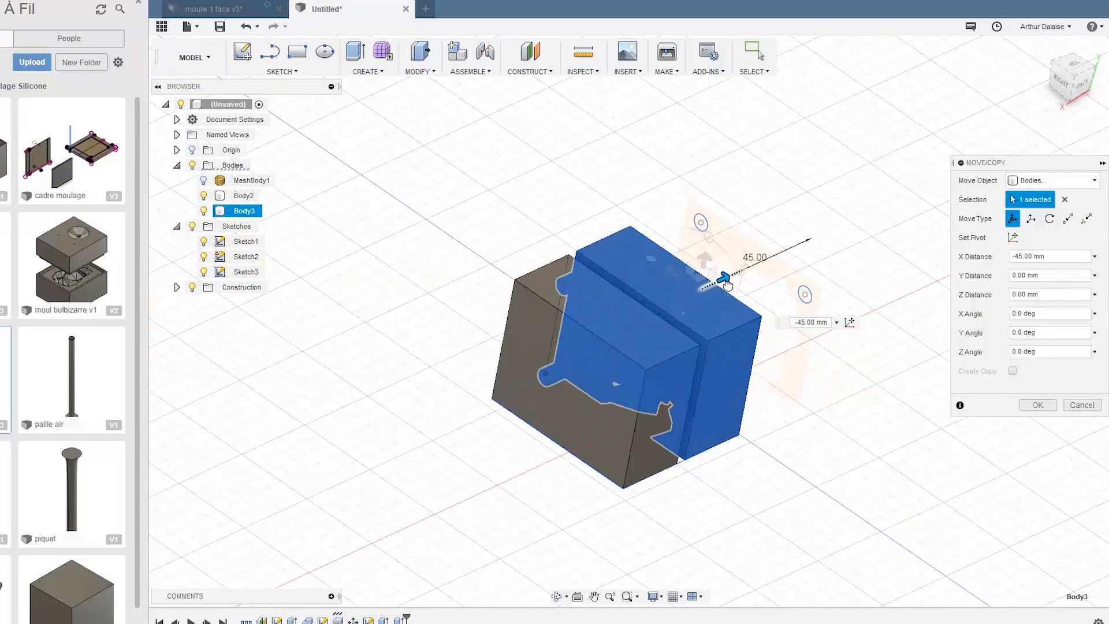
key(Return)
key(ctrl+z)
key(m)
click(761, 224)
drag(786, 212, 667, 260)
text(-48)
key(Return)
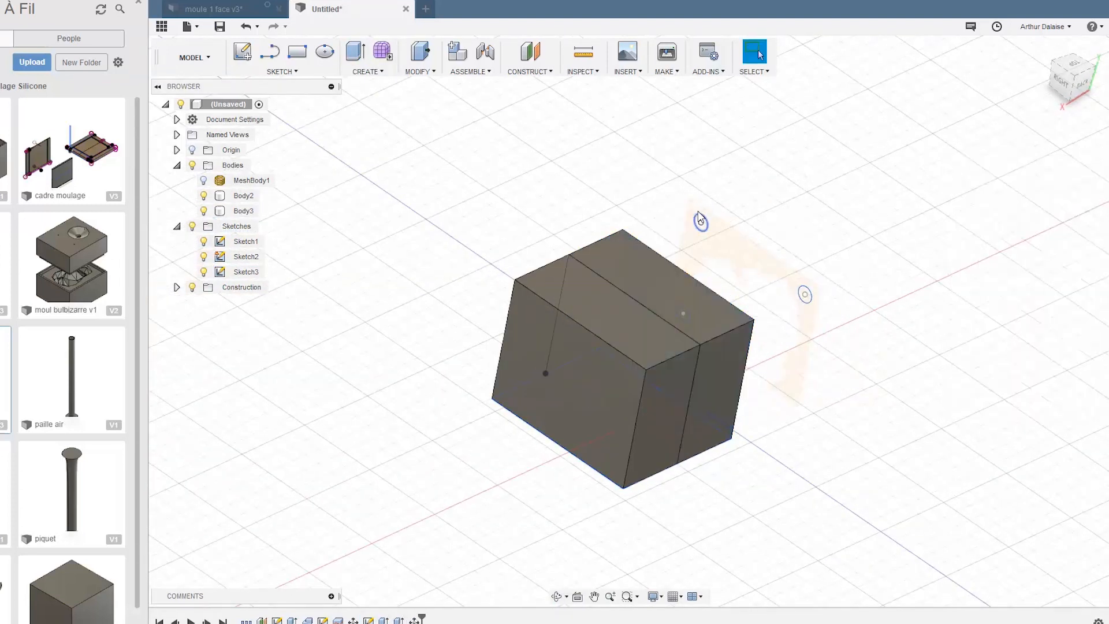
Combine the halves with the Cut operation, using Body2 as target and Body3 as tool, with Keep Tools enabled.
click(418, 71)
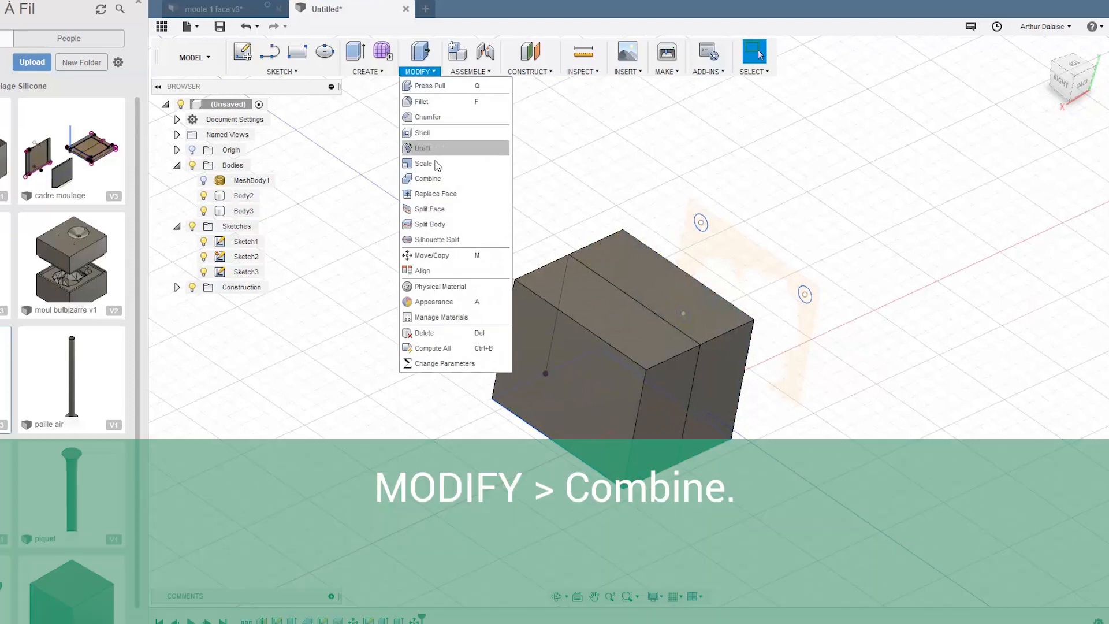
click(439, 144)
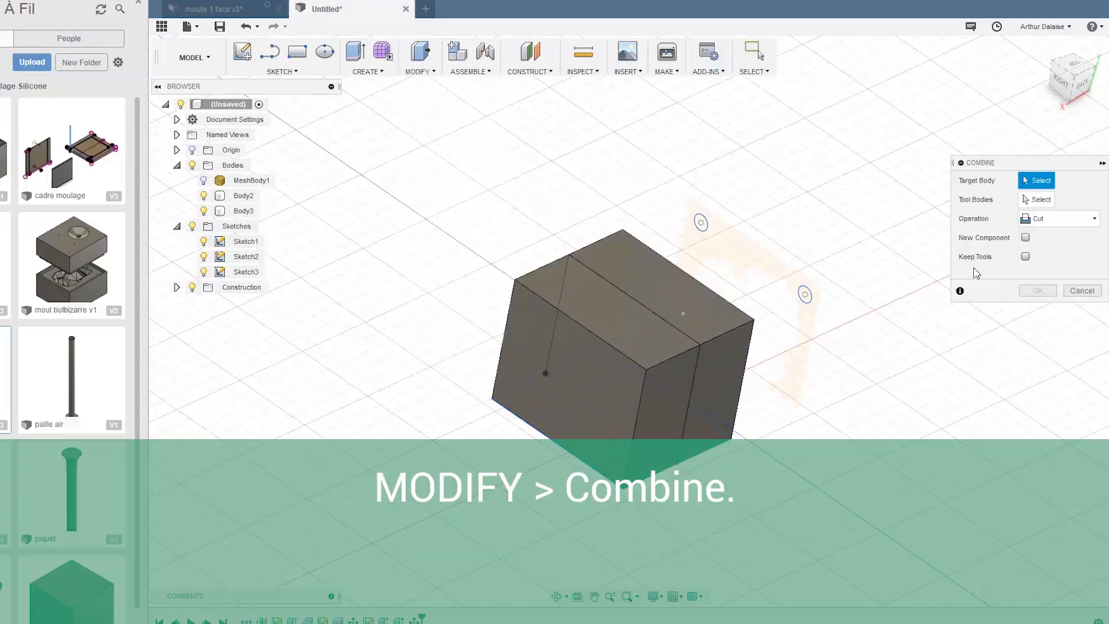
shift+middle_drag(652, 191, 566, 183)
click(561, 303)
click(627, 290)
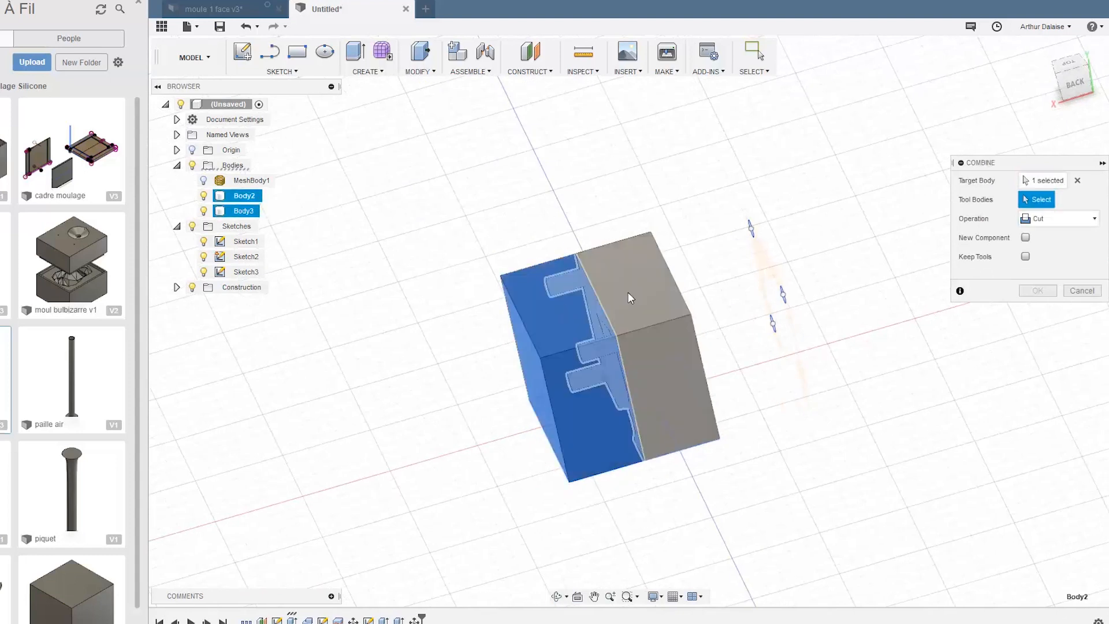
click(631, 294)
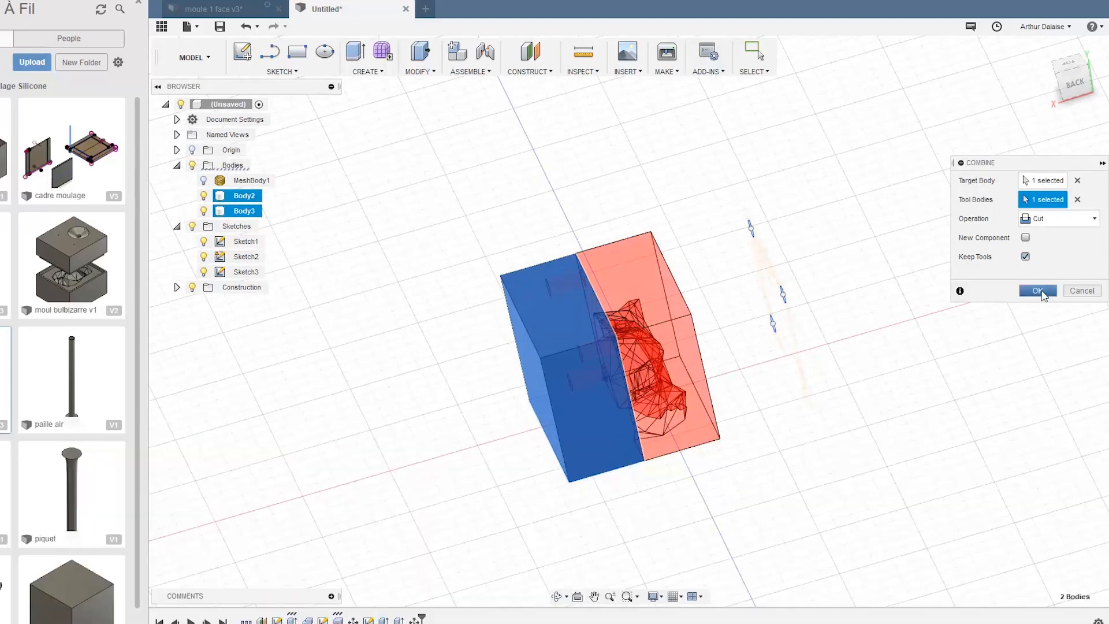
click(1042, 292)
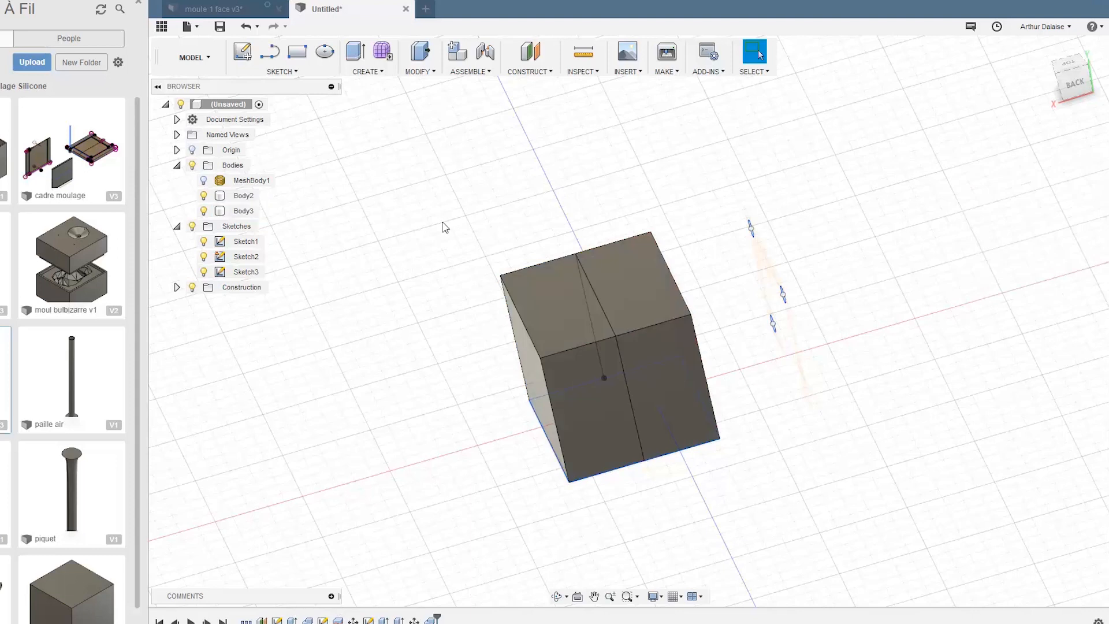
Move Body3 45 mm along X away from Body2 to reopen the mould.
right_click(437, 215)
click(411, 234)
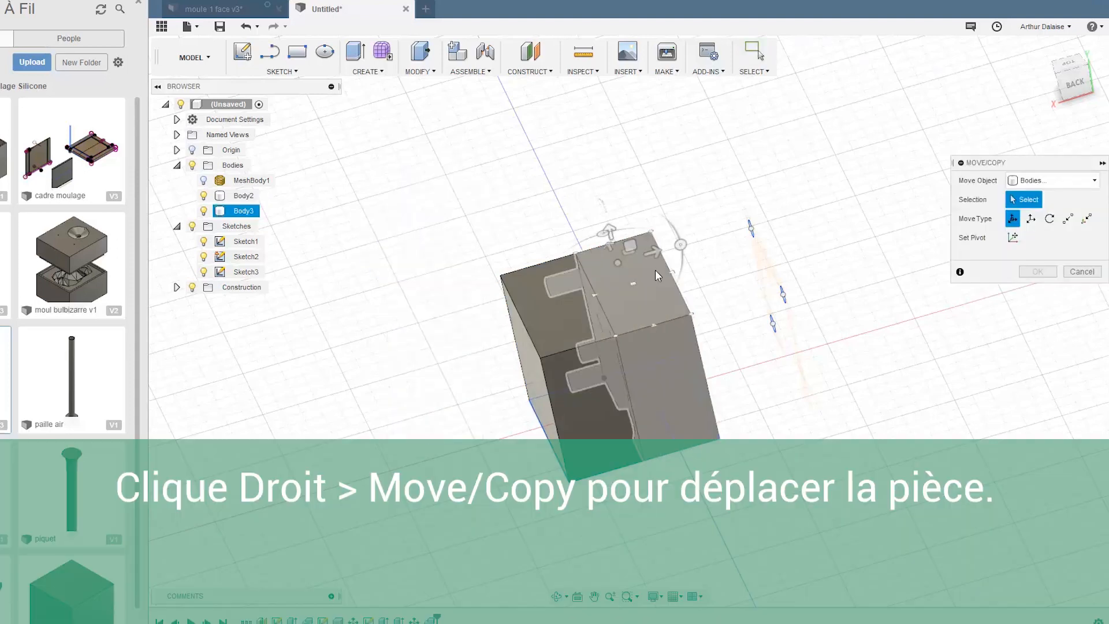
click(655, 269)
drag(691, 259, 846, 224)
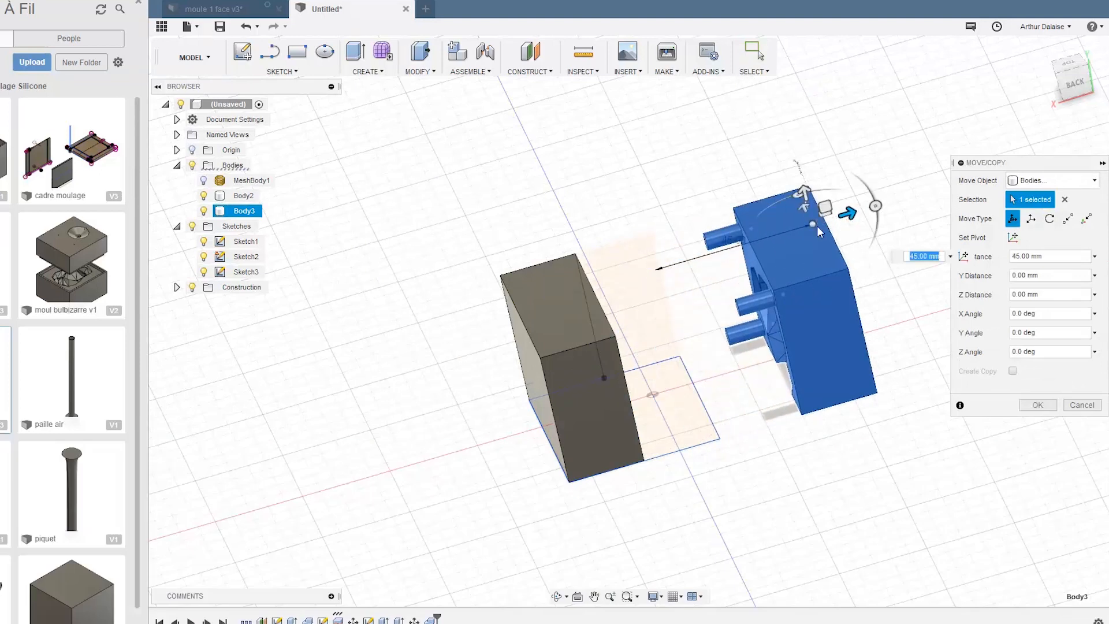
click(1037, 405)
Extrude the end faces of Body3's three pegs -20 mm as a cut, turning the pegs into holes.
shift+middle_drag(934, 274, 973, 294)
key(e)
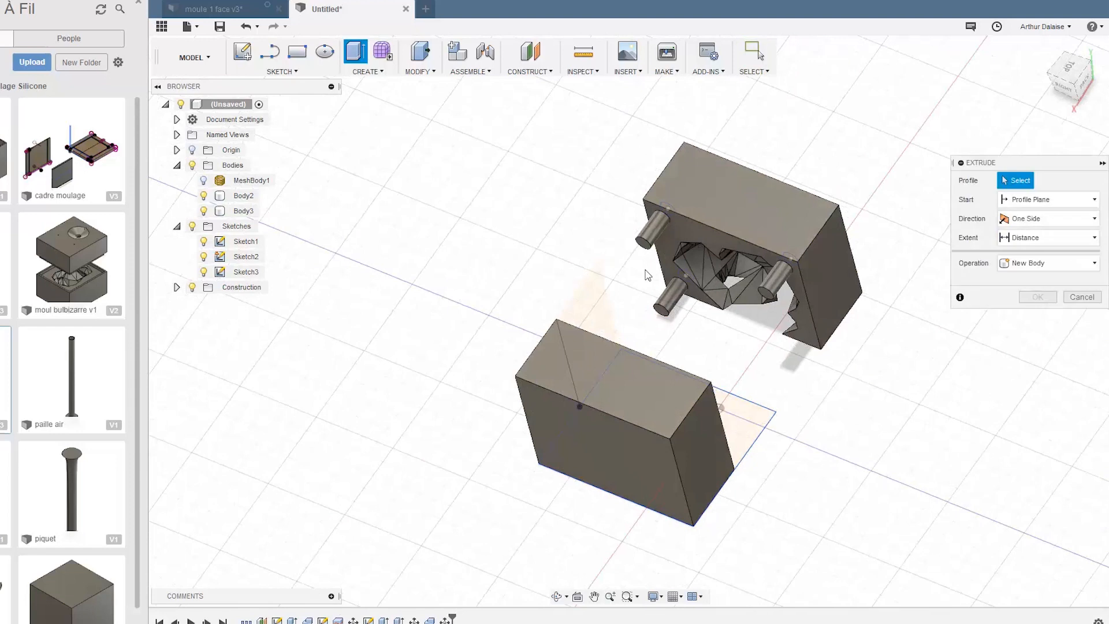
click(642, 247)
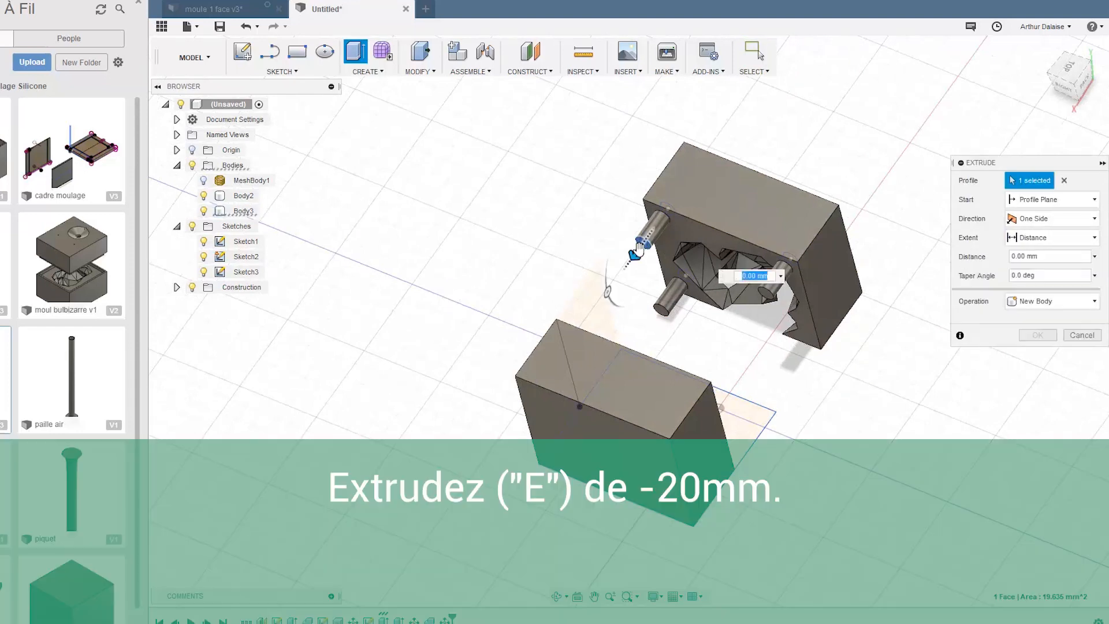
drag(639, 247, 681, 192)
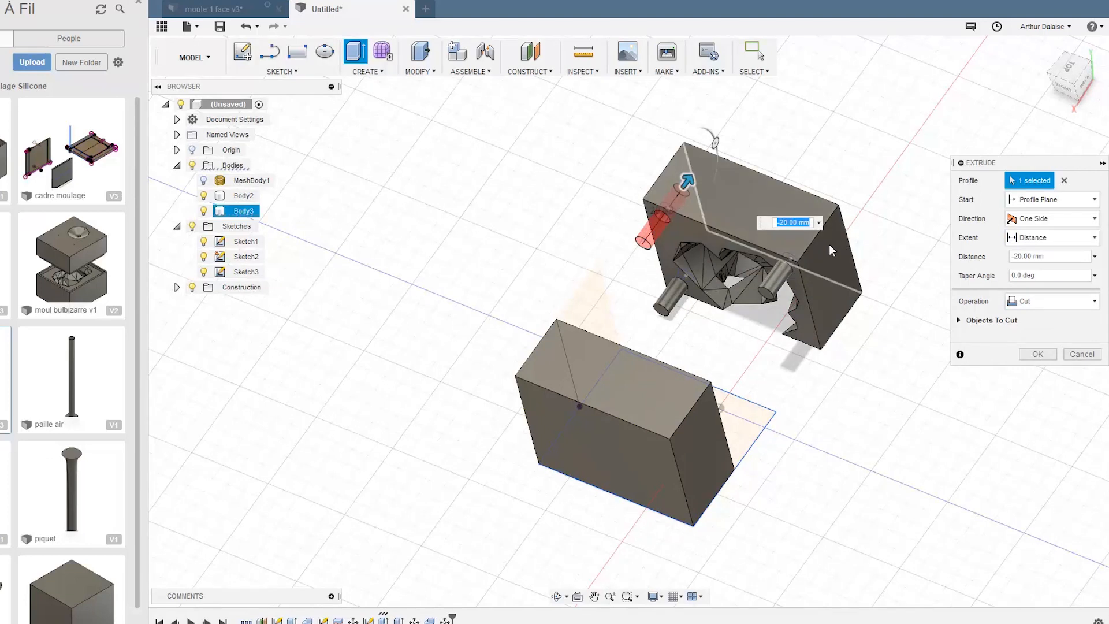
click(767, 294)
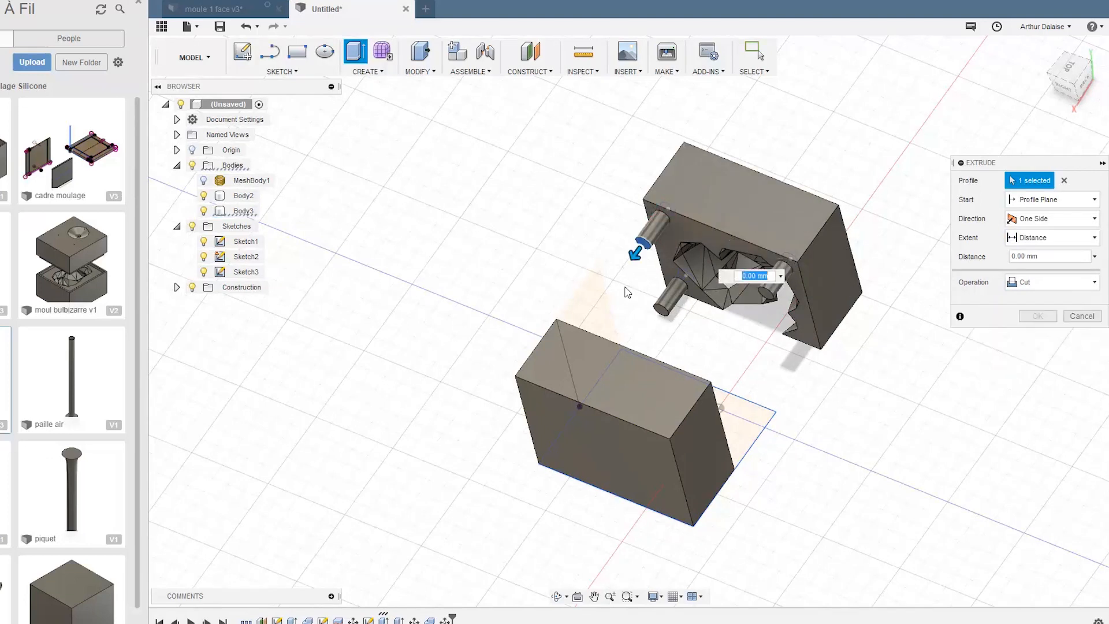
click(763, 293)
click(663, 310)
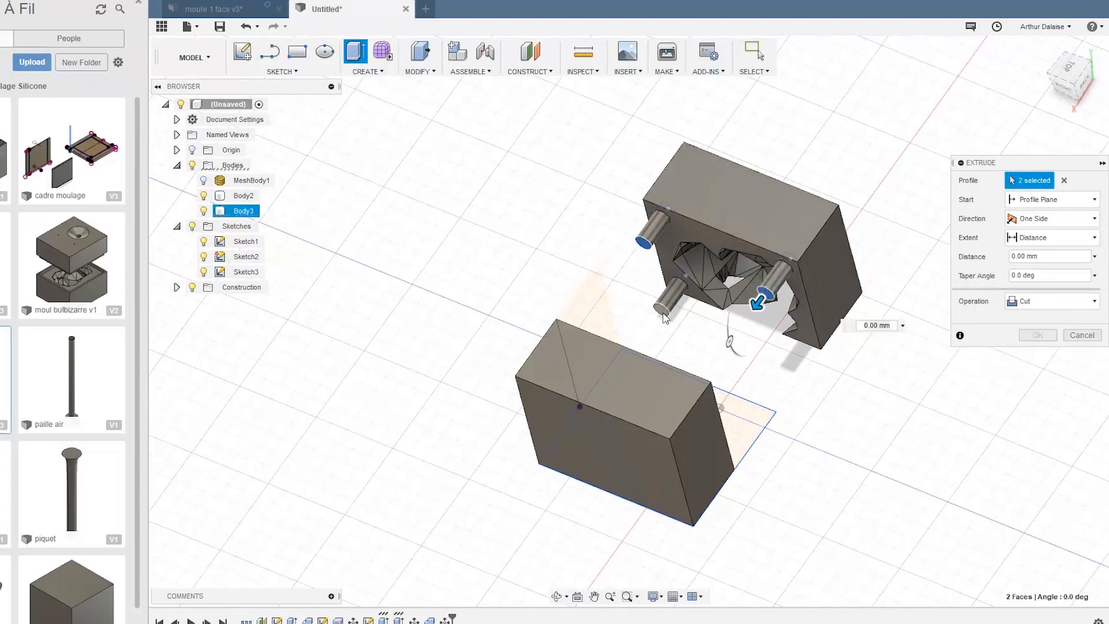
text(-20)
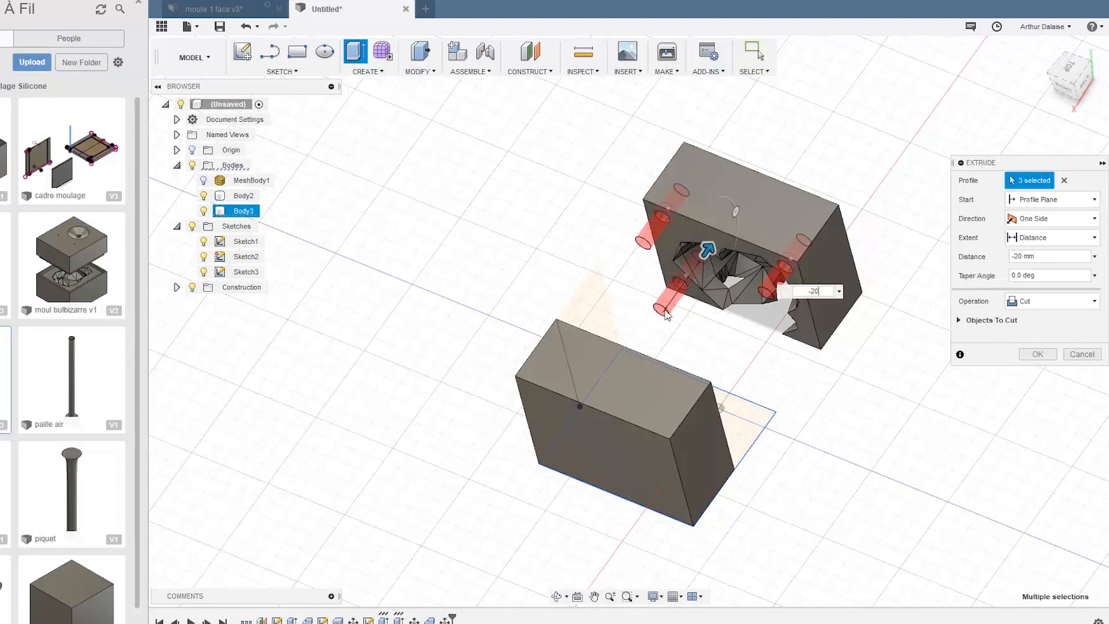
key(Return)
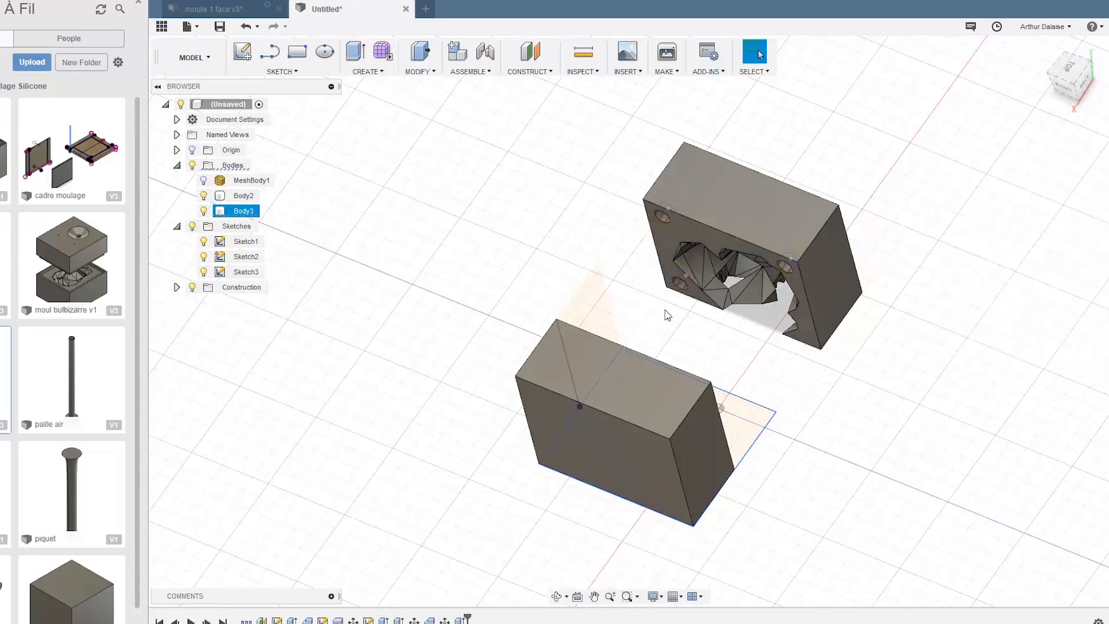
click(663, 310)
Draw a 5 mm diameter circle in Sketch1, outside the rectangle and below its lower edge.
shift+middle_drag(443, 421, 353, 496)
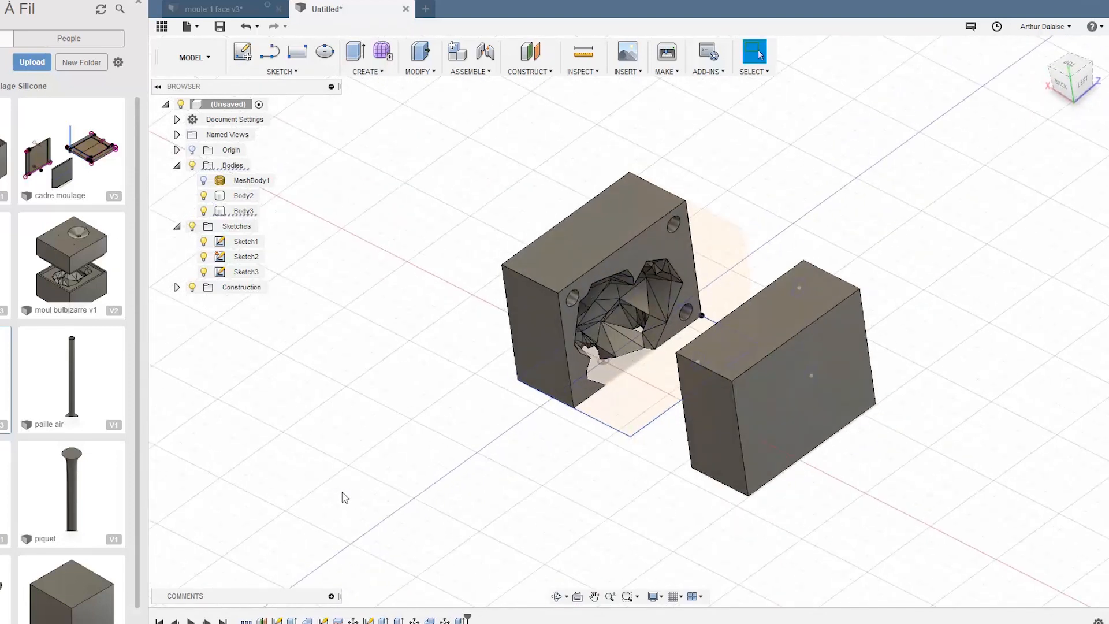
key(c)
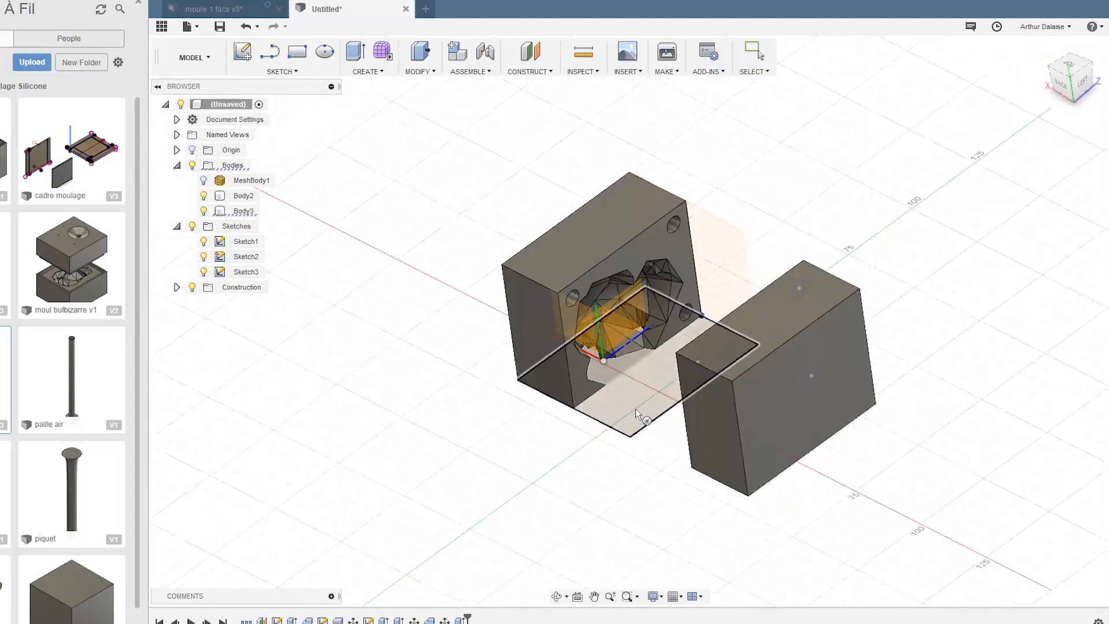
click(635, 408)
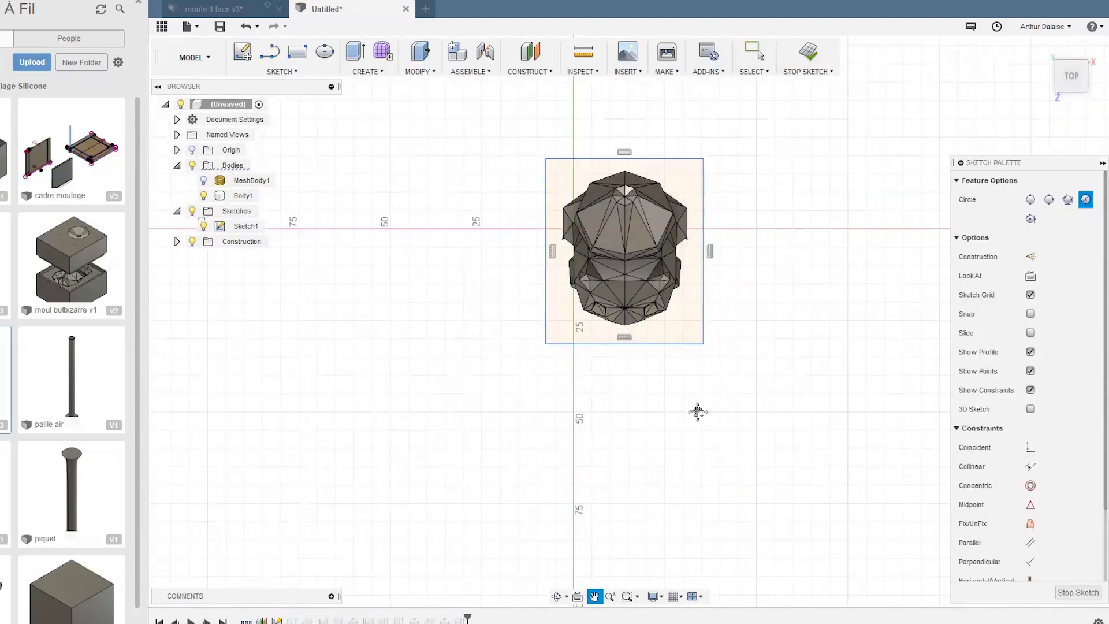
click(634, 403)
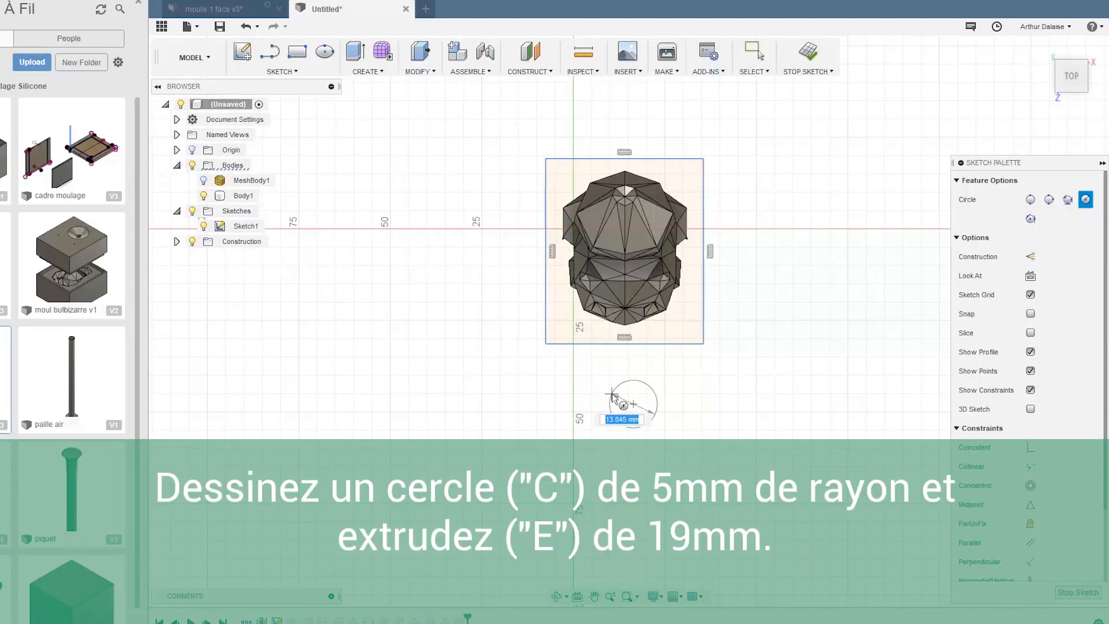
text(4.)
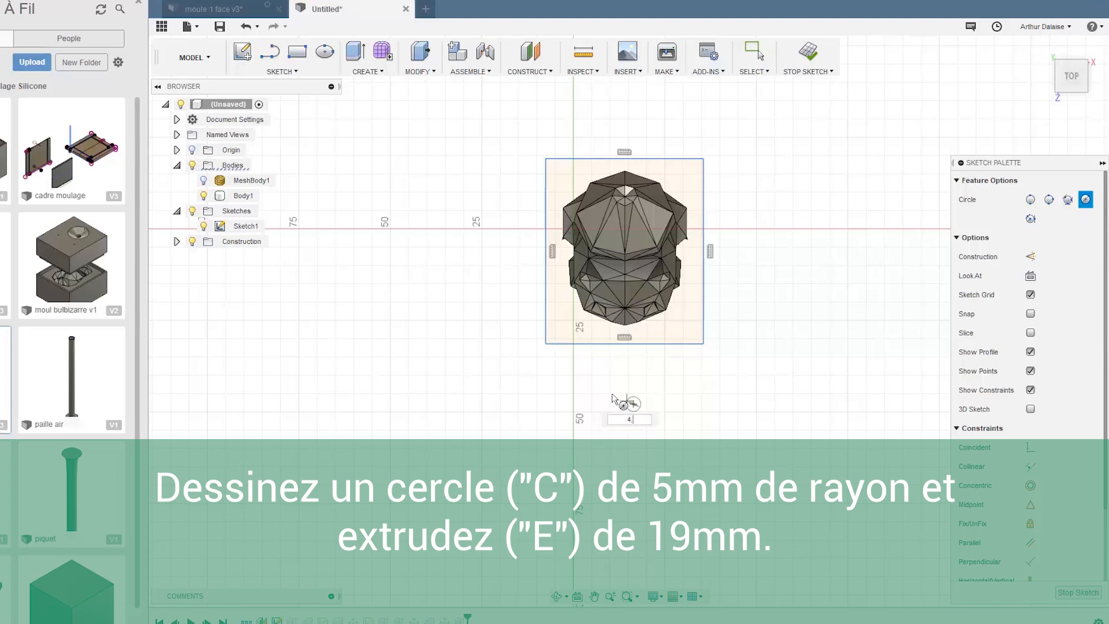
text(98)
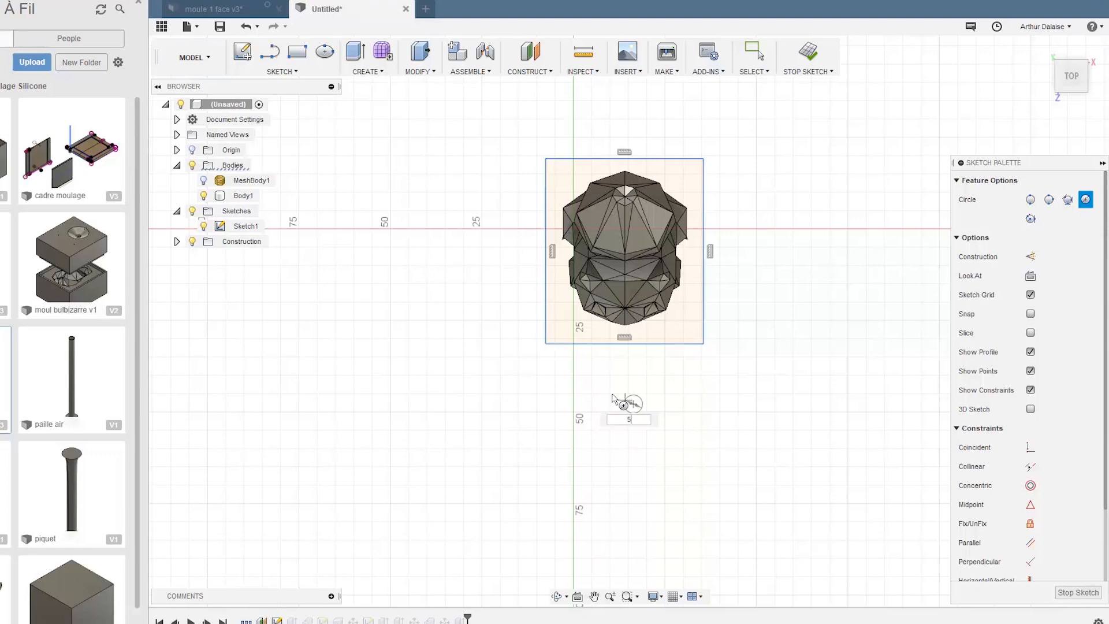
key(Return)
Extrude the separate 5 mm circle 18 mm as a new body for a loose alignment pin.
text(e)
text(18)
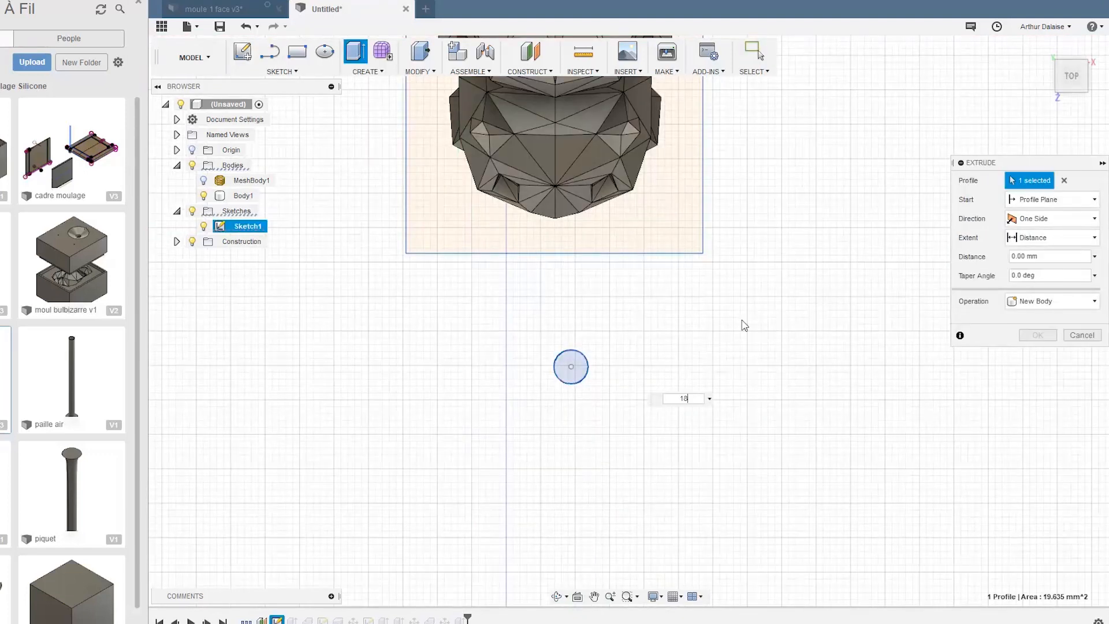
key(Return)
click(1037, 335)
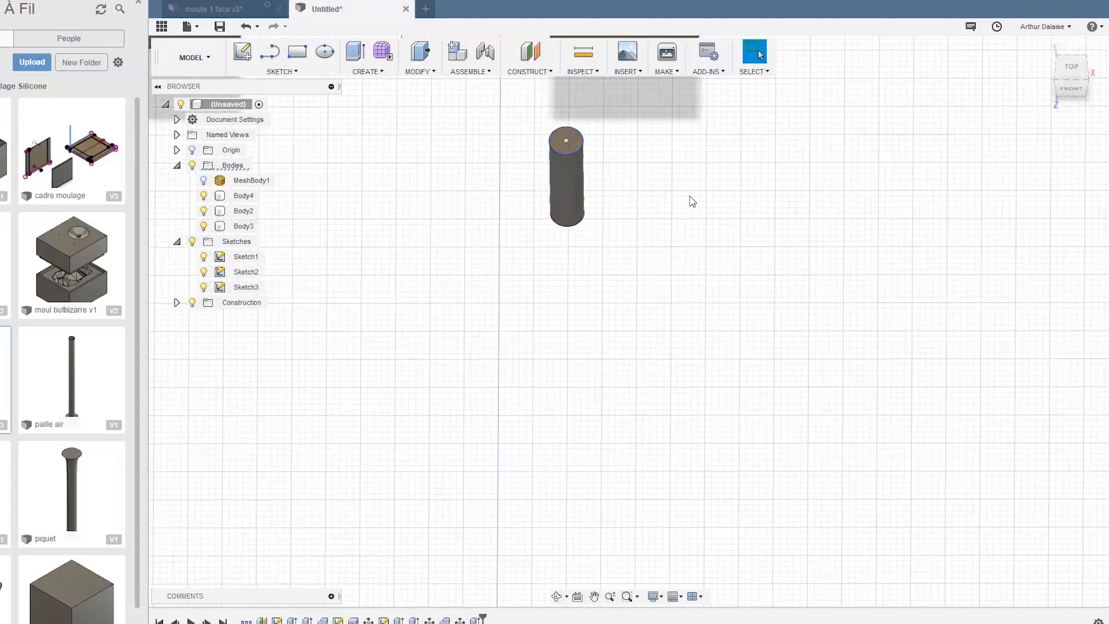
scroll(690, 196, down, 5)
middle_drag(691, 163, 685, 271)
shift+middle_drag(725, 323, 639, 420)
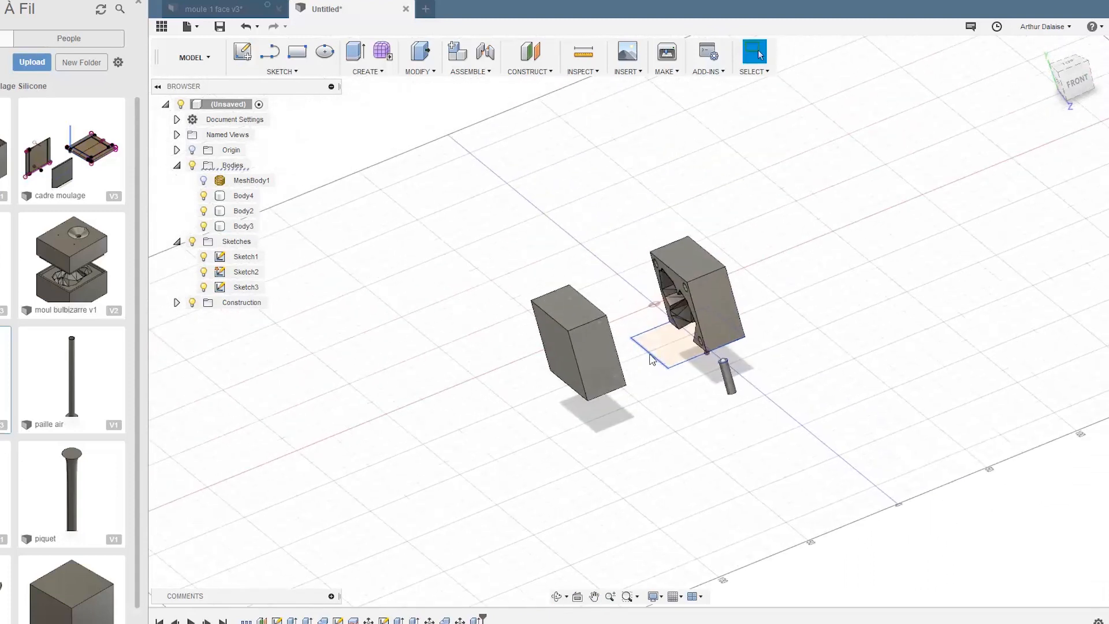
Export both mould halves and the pin together as an STL file through 3D Print, with sending to the print utility turned off.
click(665, 70)
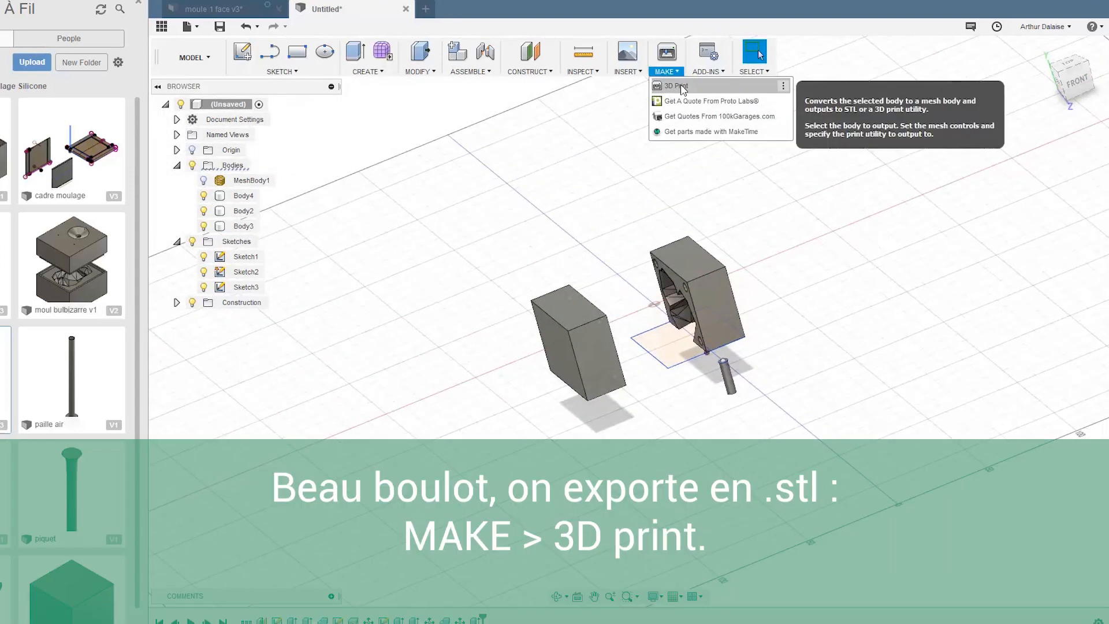
click(681, 87)
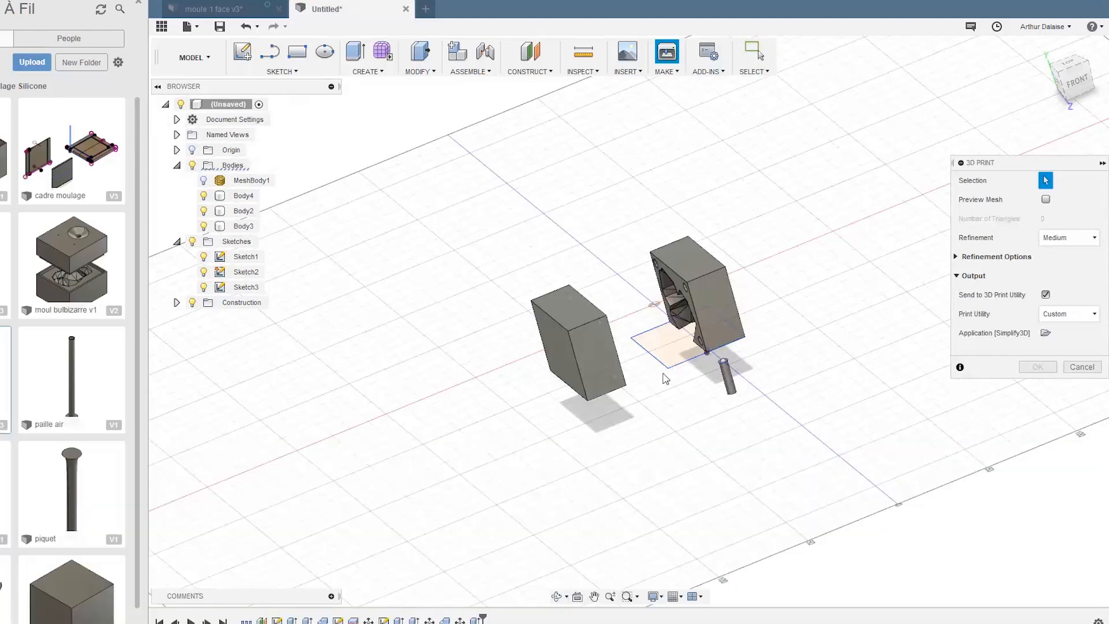
drag(1030, 162, 930, 134)
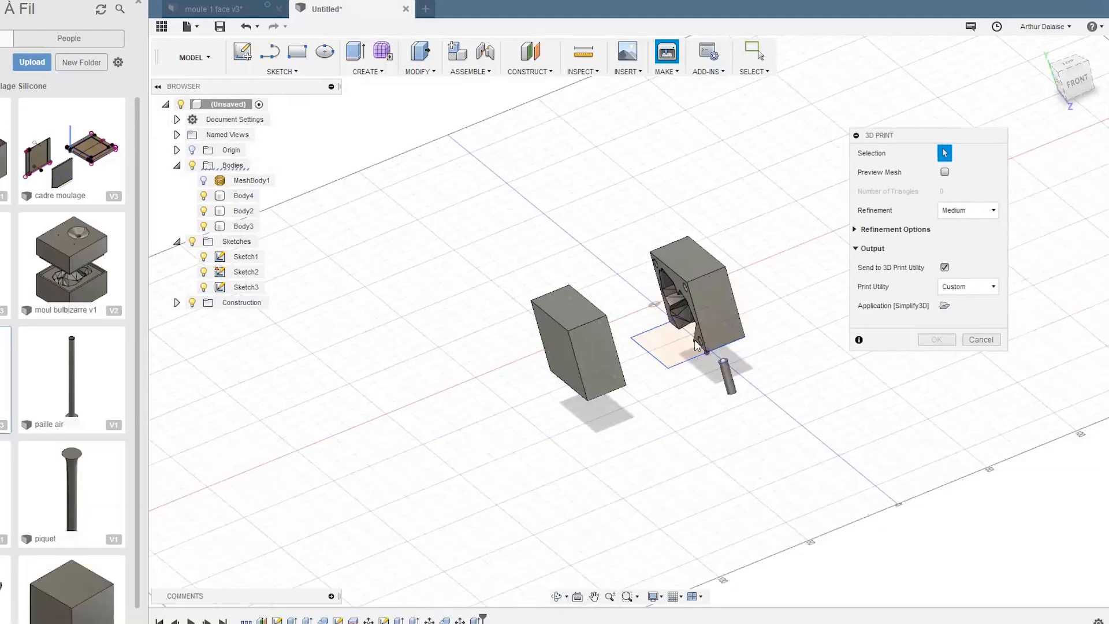
click(667, 352)
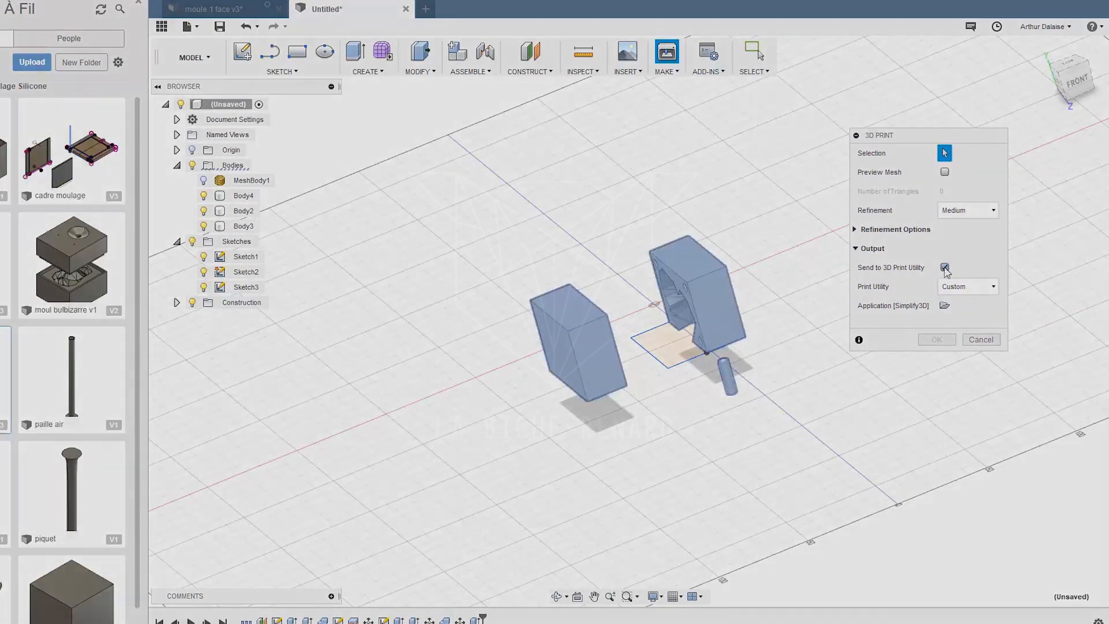
click(944, 267)
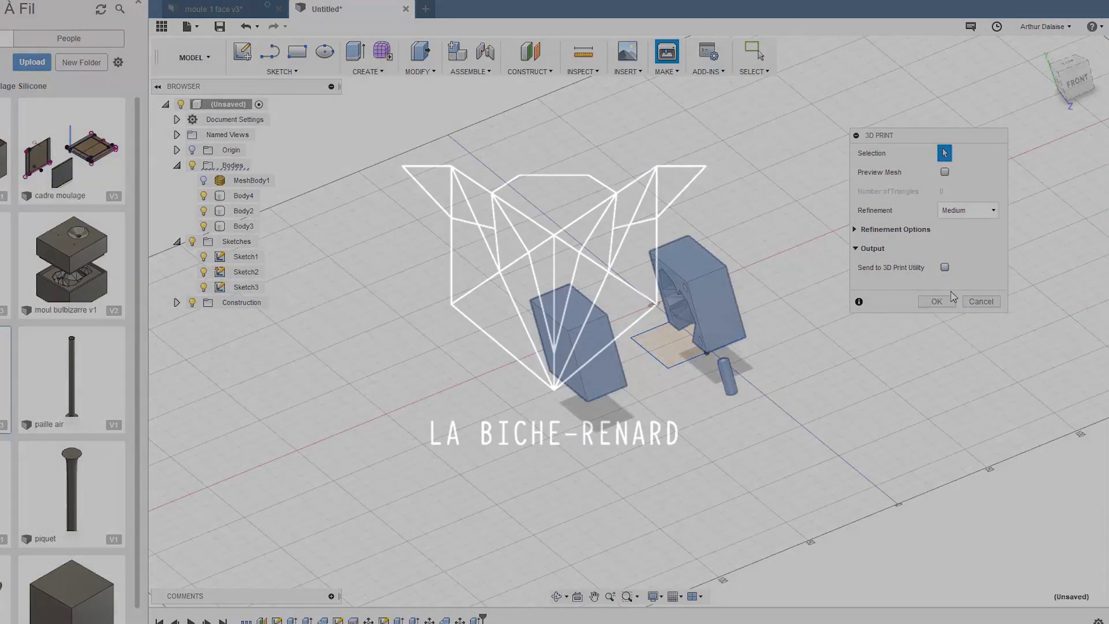
click(936, 301)
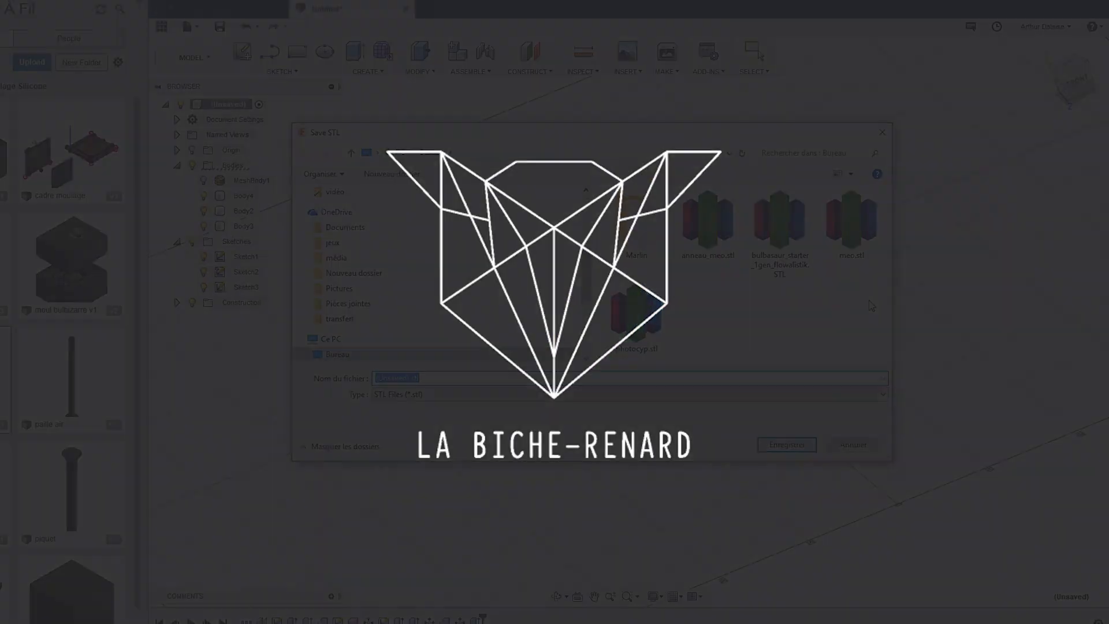